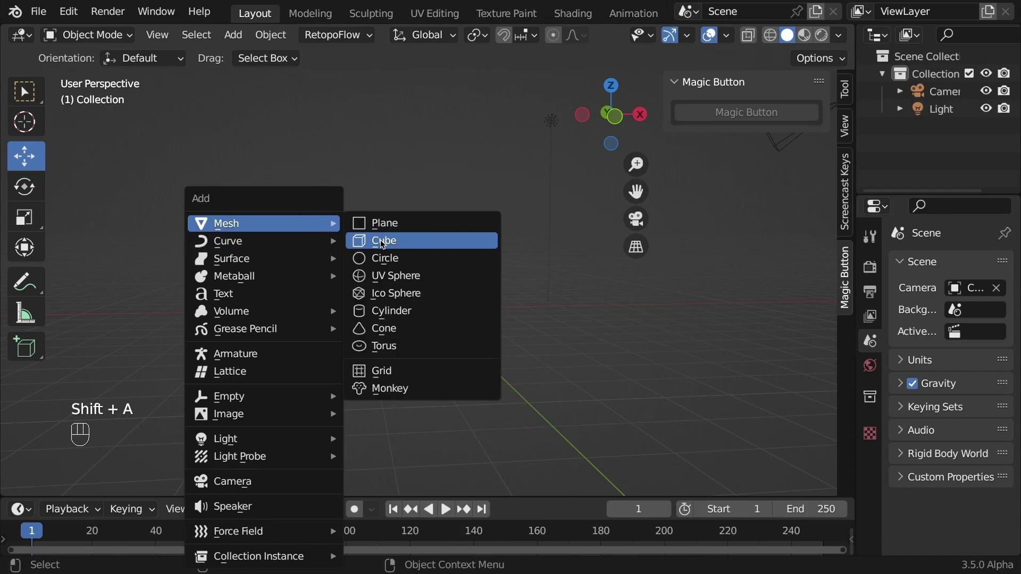
Step: Add a cylinder and a UV sphere at the origin
left_click(394, 311)
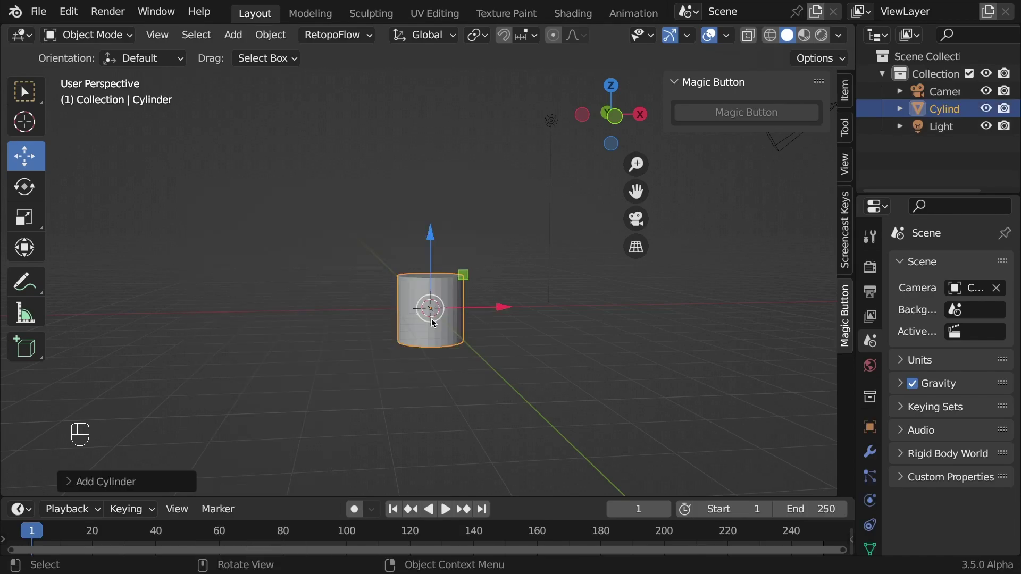
key("shift+a")
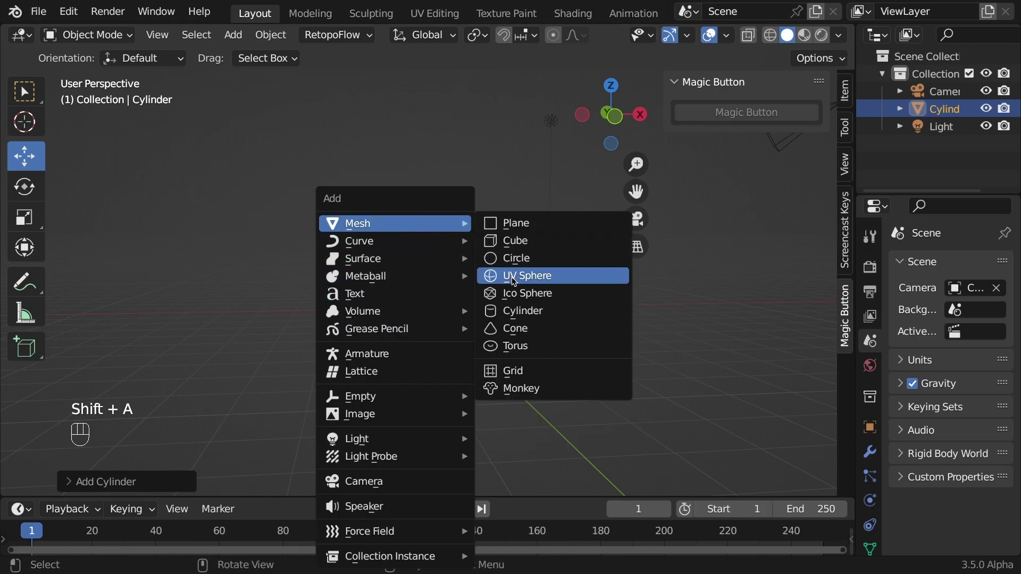
left_click(511, 276)
Step: In front view, raise the sphere above the cylinder along Z, then select the cylinder
key("KP_1")
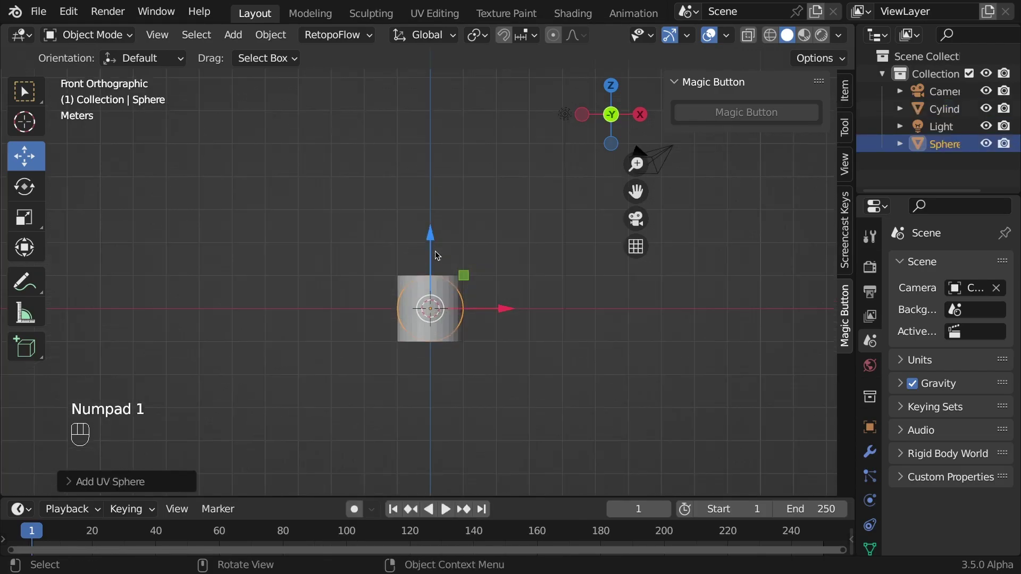
left_click_drag(424, 235, 436, 157)
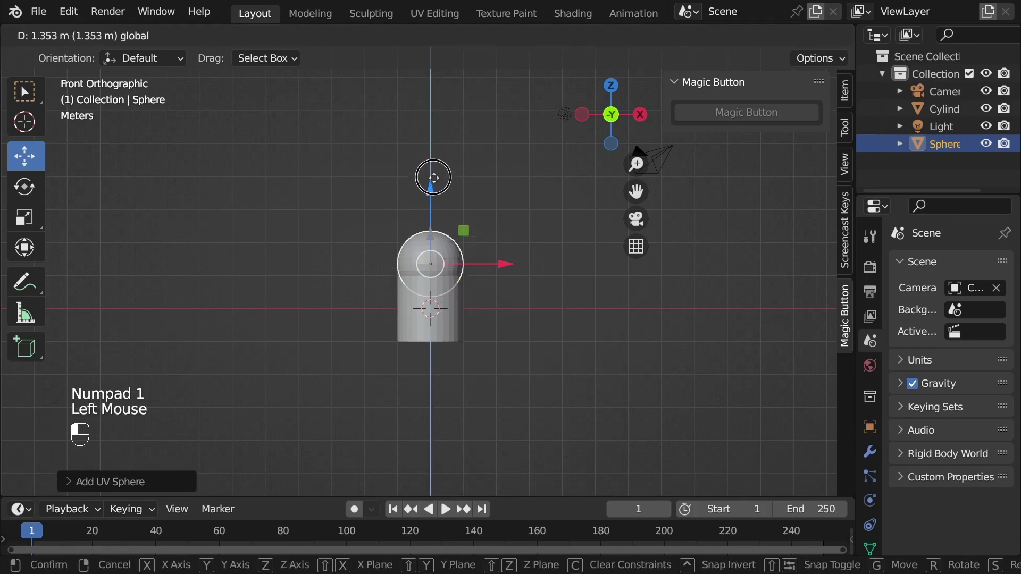
left_click(453, 288)
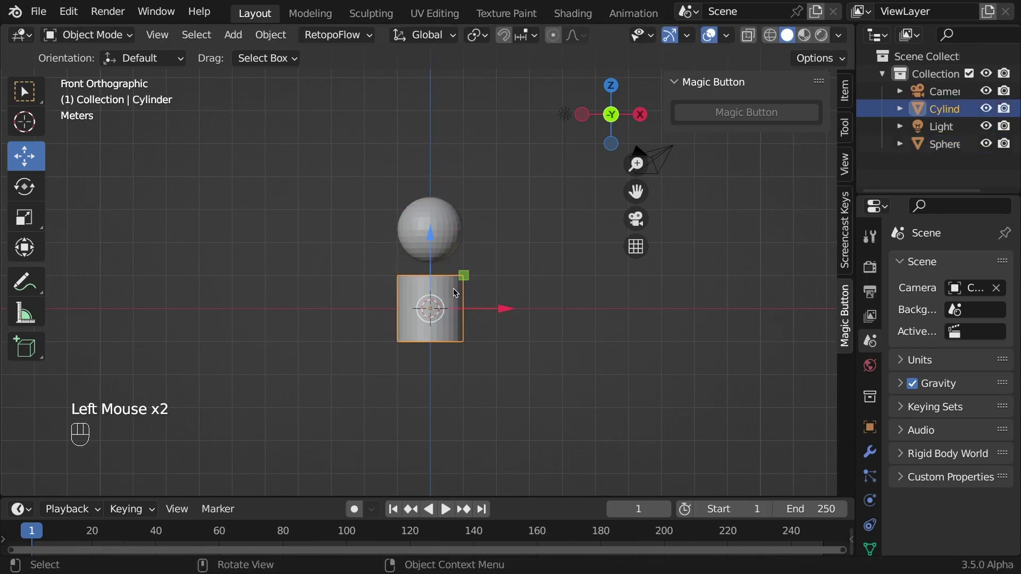
Step: Delete the cylinder's top face, then return to front view and Object Mode
key("Tab")
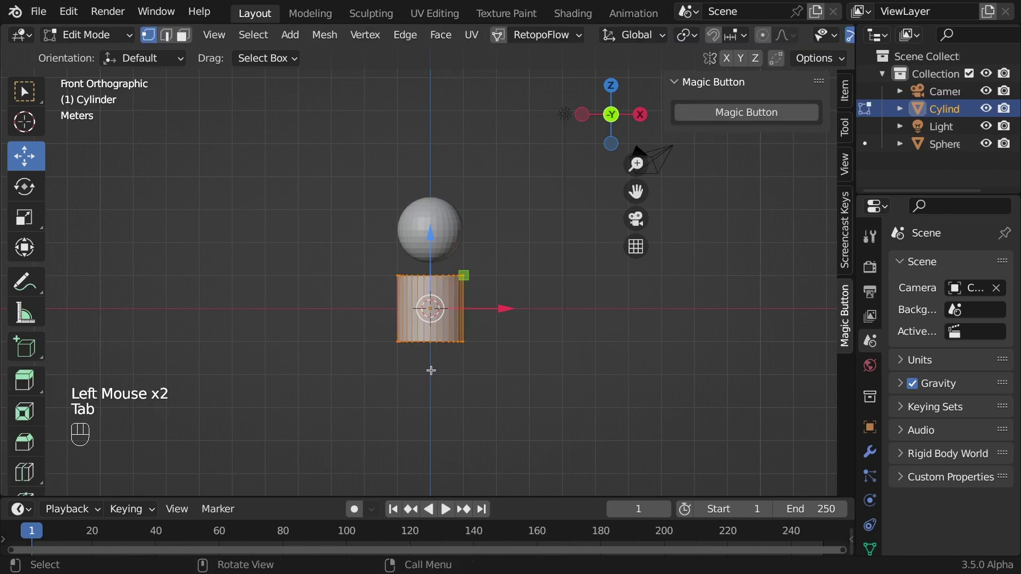
middle_click_drag(483, 317, 484, 358)
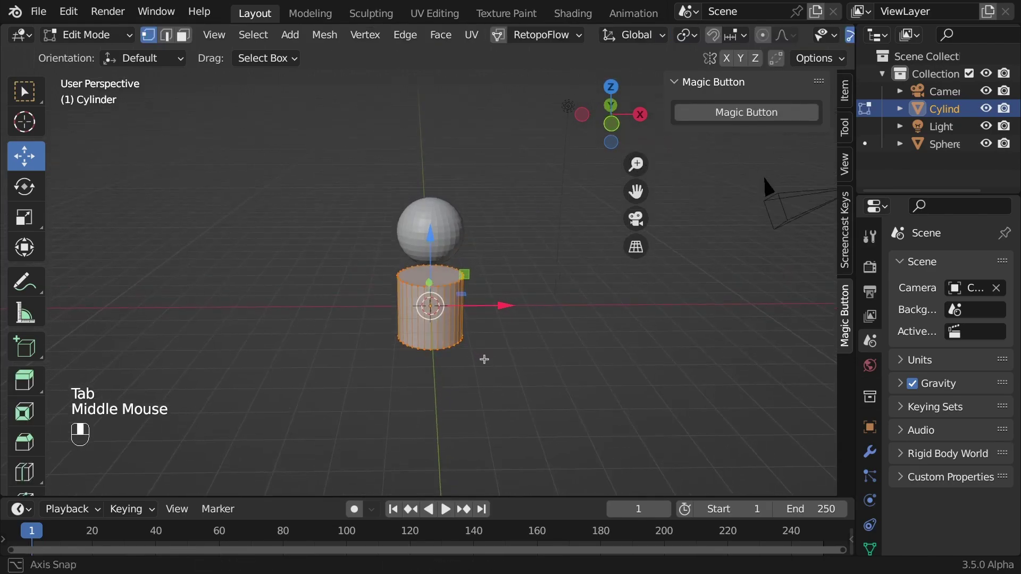
left_click(183, 35)
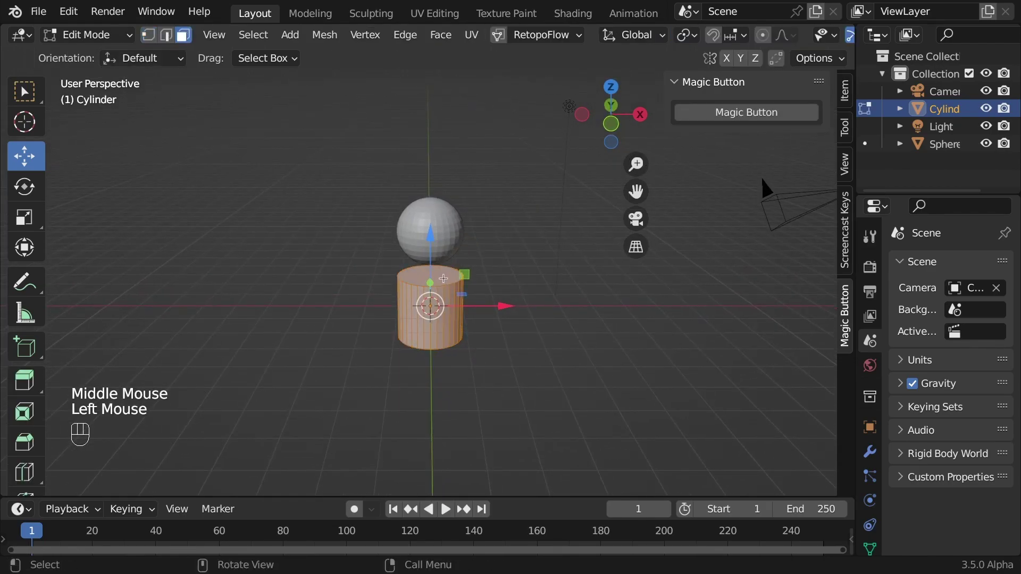
left_click(443, 277)
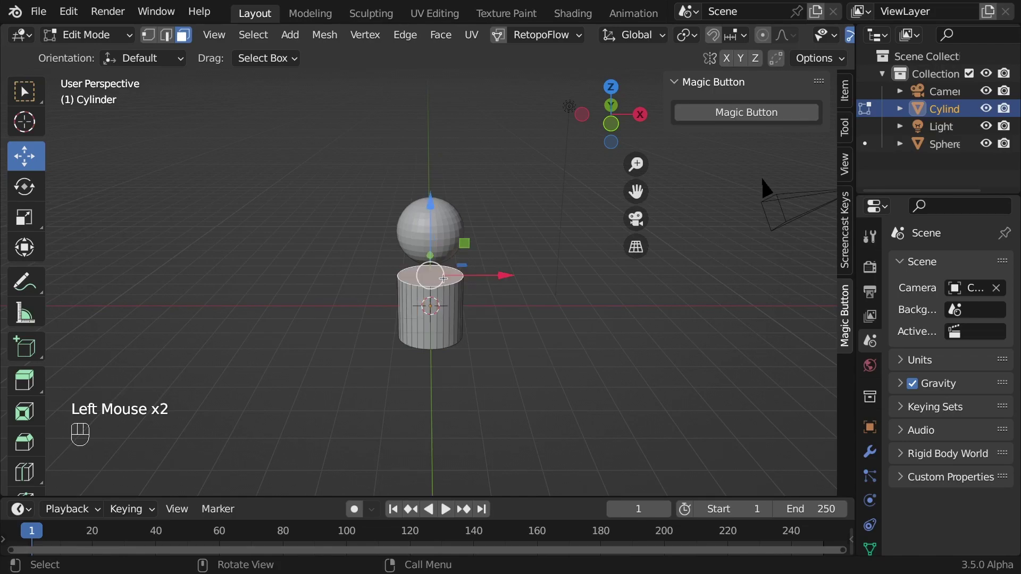
key("x")
key("x")
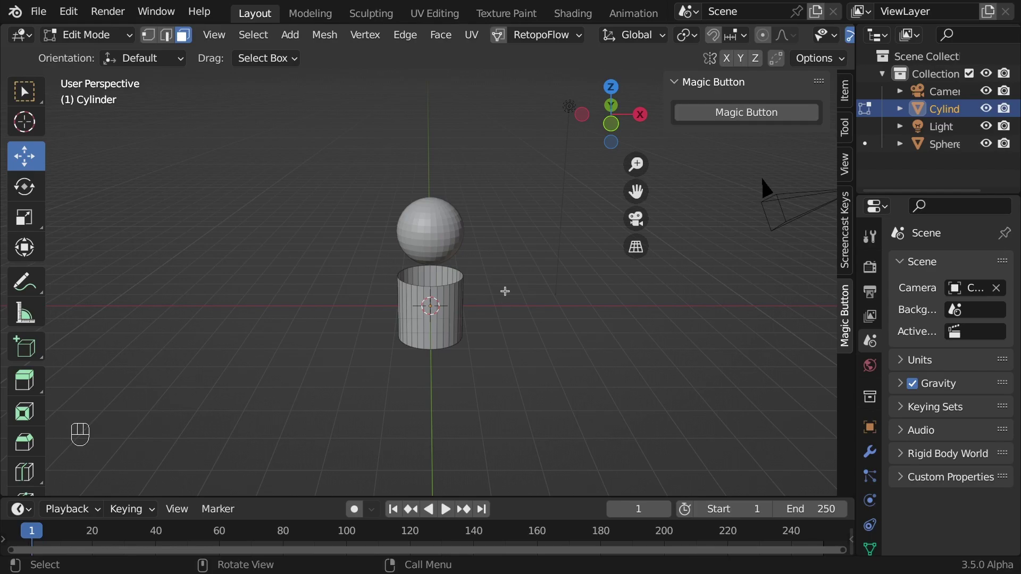
key("KP_1")
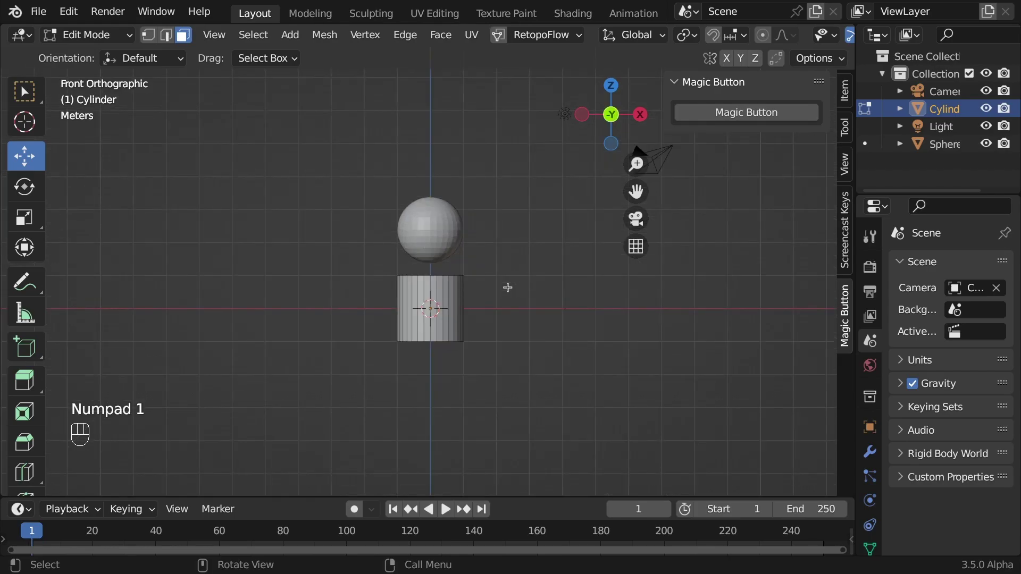
key("Tab")
Step: With X-ray on, box-select and delete the sphere's lower band of faces
left_click(427, 239)
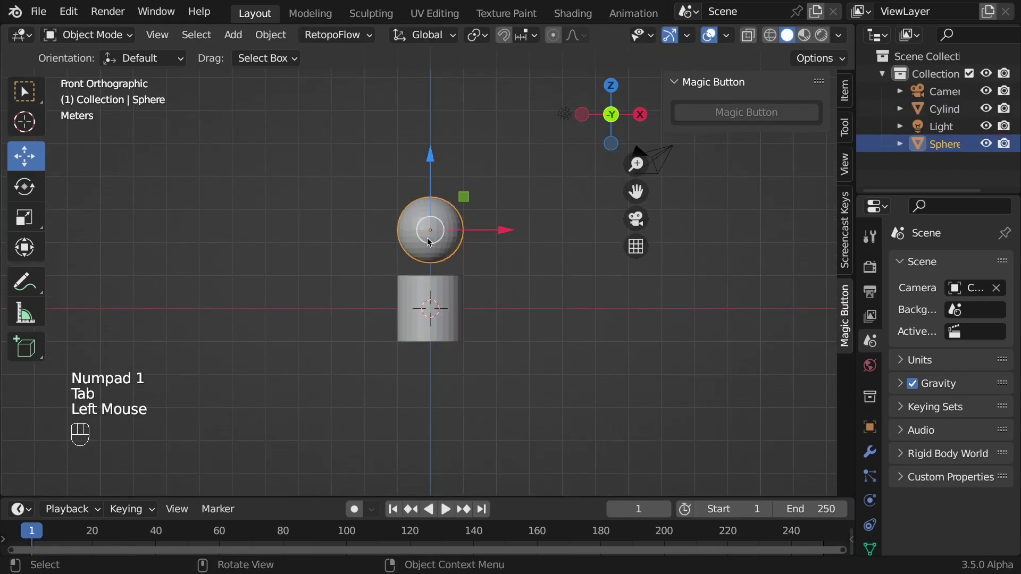
key("Tab")
scroll(478, 272, "up", 4)
scroll(462, 267, "up", 1)
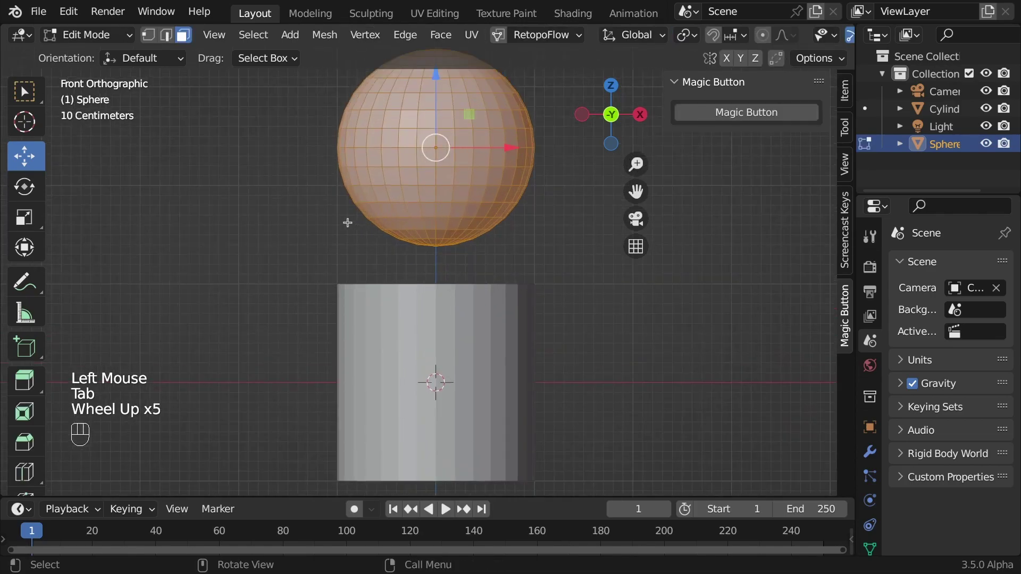
scroll(808, 38, "down", 1)
scroll(805, 40, "down", 3)
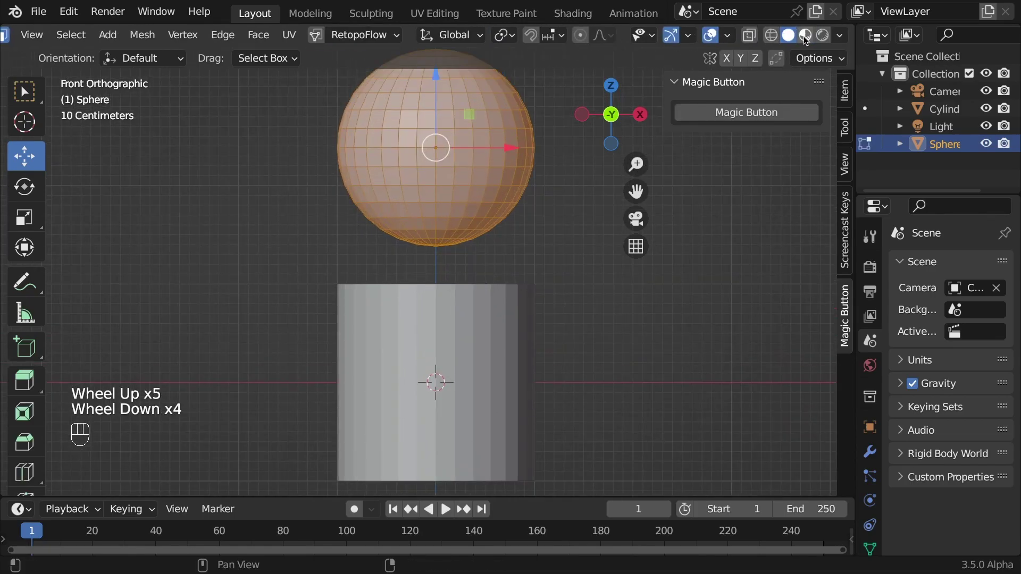
left_click(750, 35)
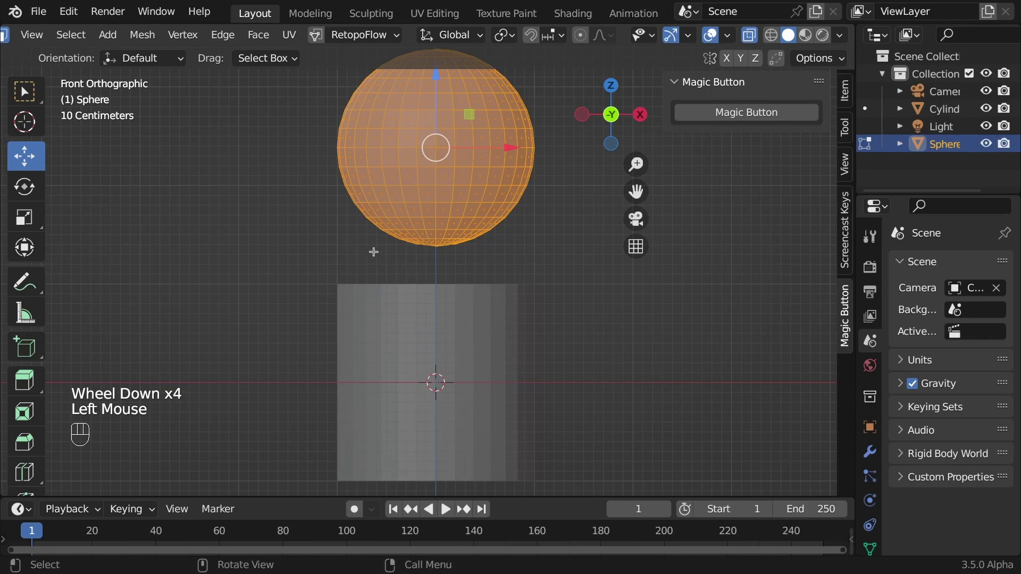
left_click(330, 222)
left_click_drag(333, 223, 558, 266)
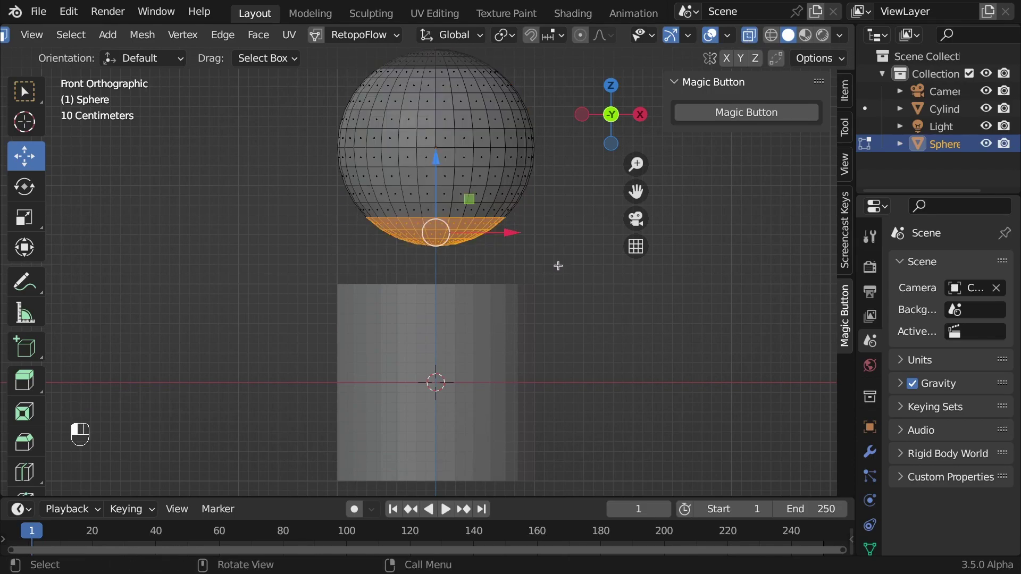
key("x")
left_click(556, 269)
scroll(526, 255, "down", 1)
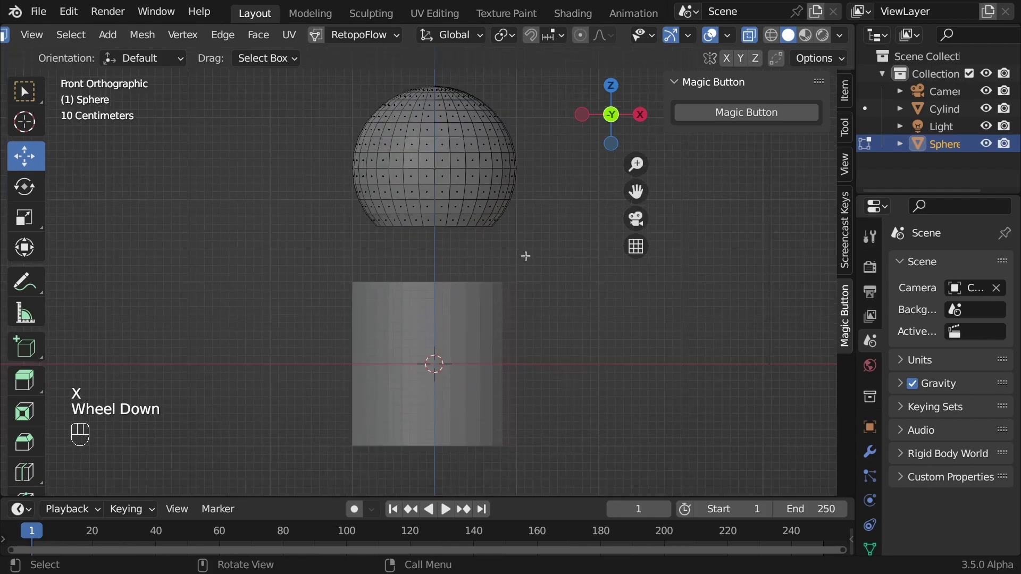
scroll(524, 253, "down", 2)
Step: Select the remaining dome and move it down onto the cylinder top
left_click_drag(311, 127, 544, 254)
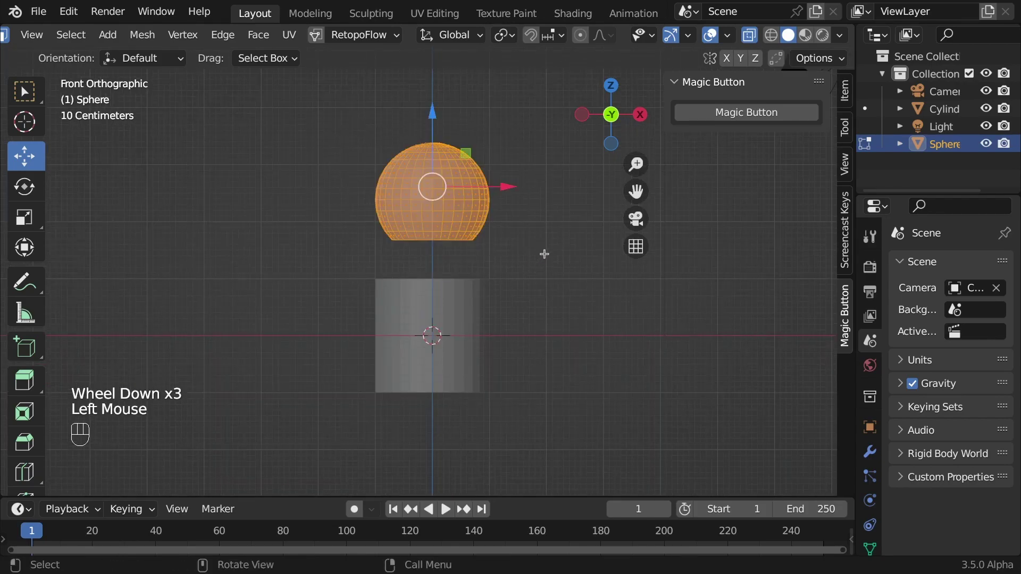
left_click_drag(429, 115, 433, 150)
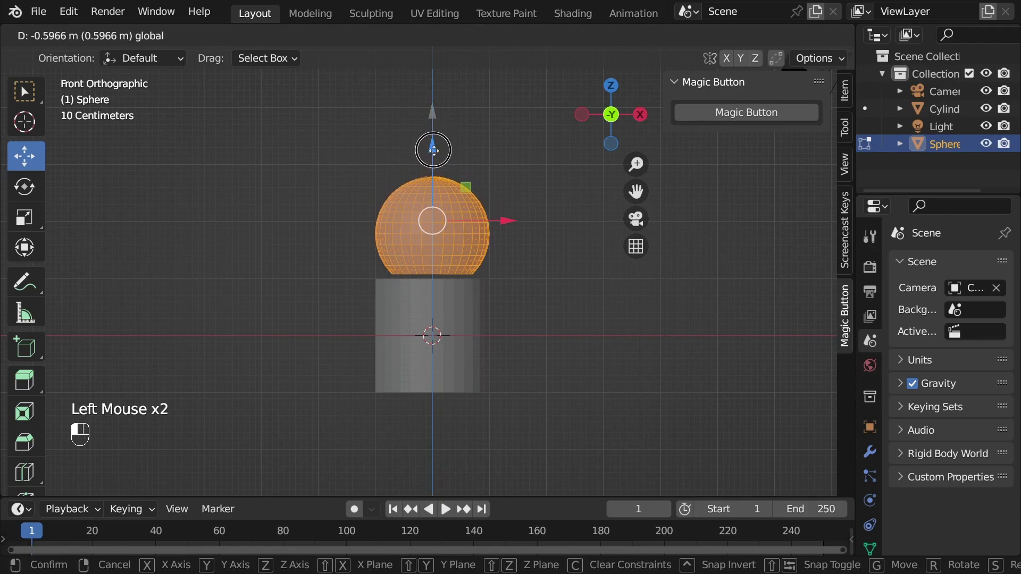
left_click(531, 278)
Step: Select the cylinder and sphere, join them with Cmd+J, and edit the combined mesh
key("Tab")
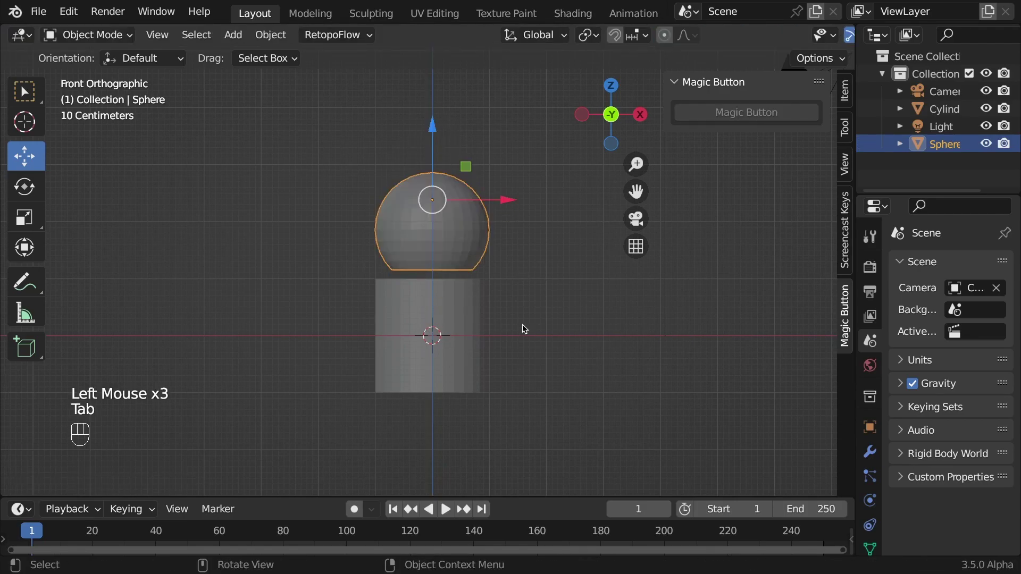
left_click(466, 342)
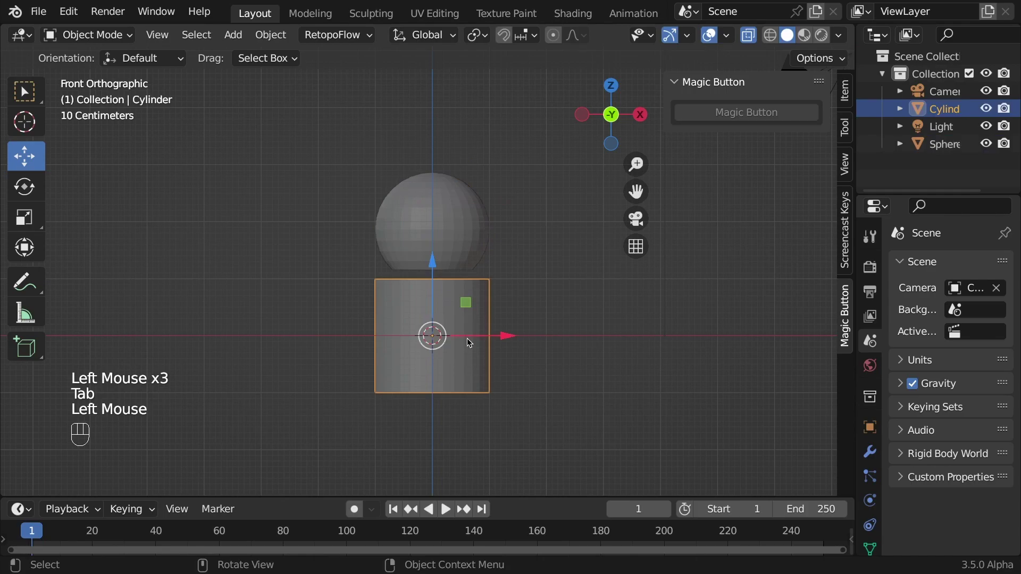
left_click(459, 228, "shift")
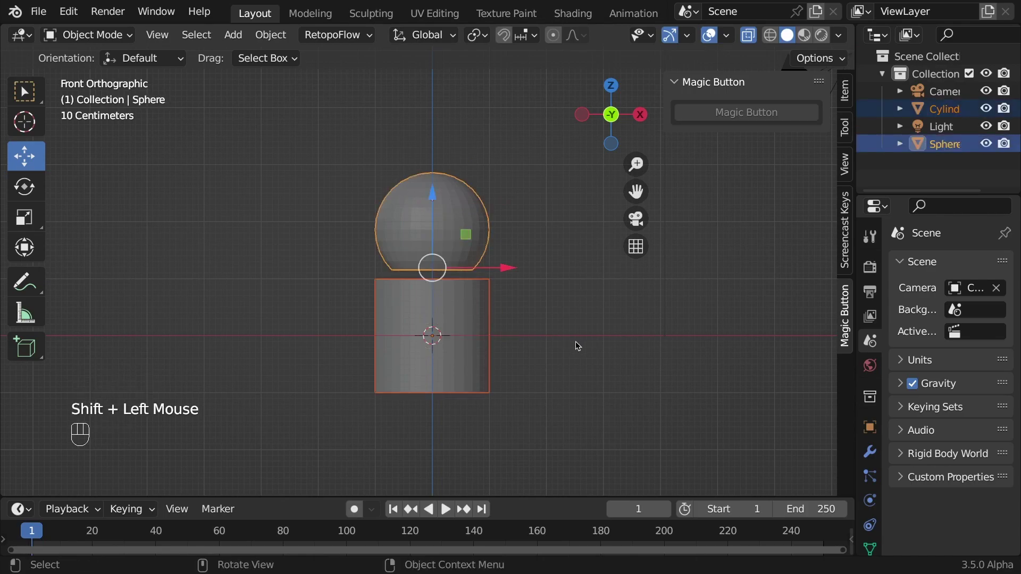
key("super")
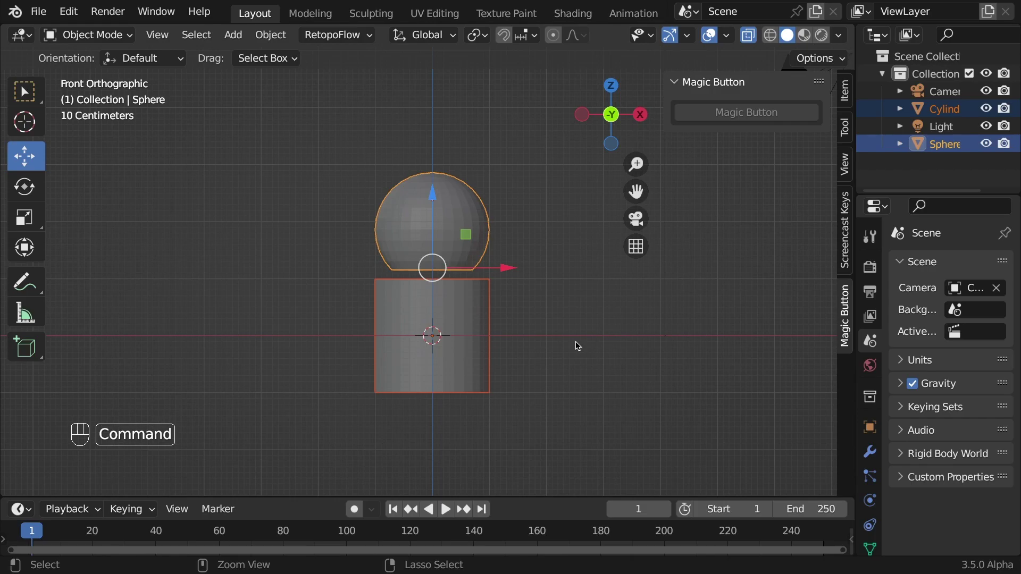
key("super+j")
scroll(505, 325, "up", 1)
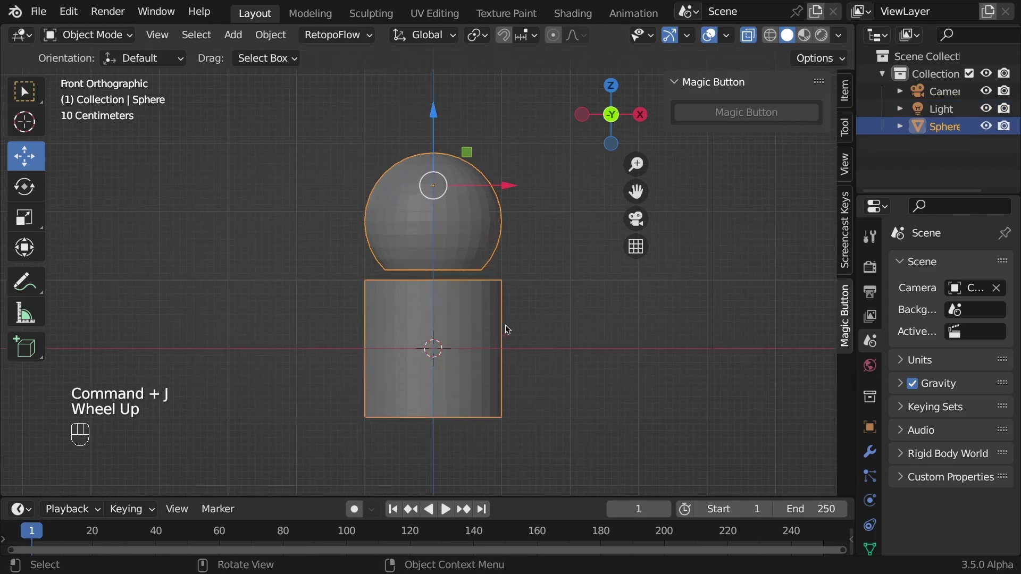
scroll(505, 325, "up", 2)
scroll(506, 325, "down", 1)
scroll(486, 329, "down", 1)
left_click(486, 329)
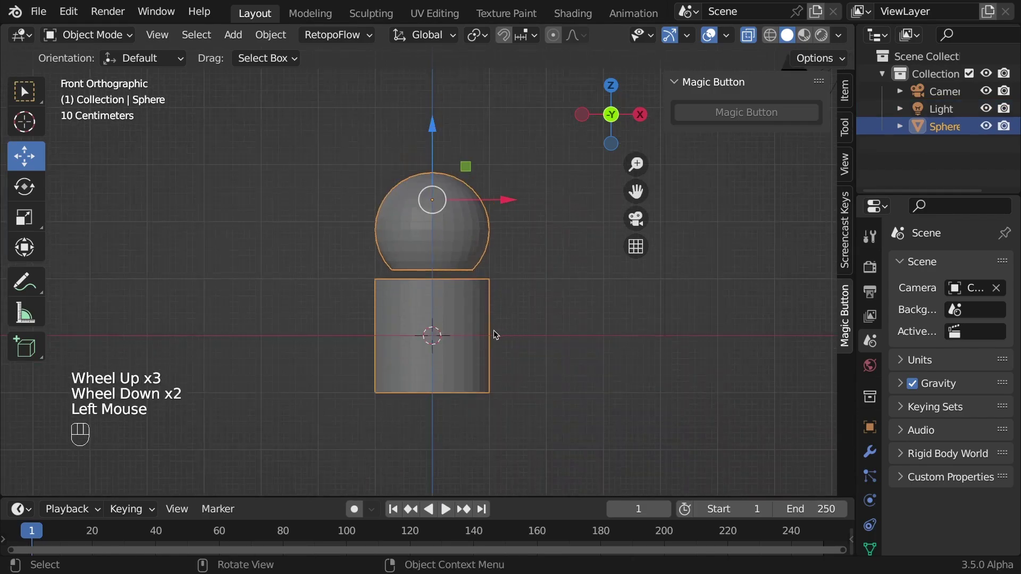
key("Tab")
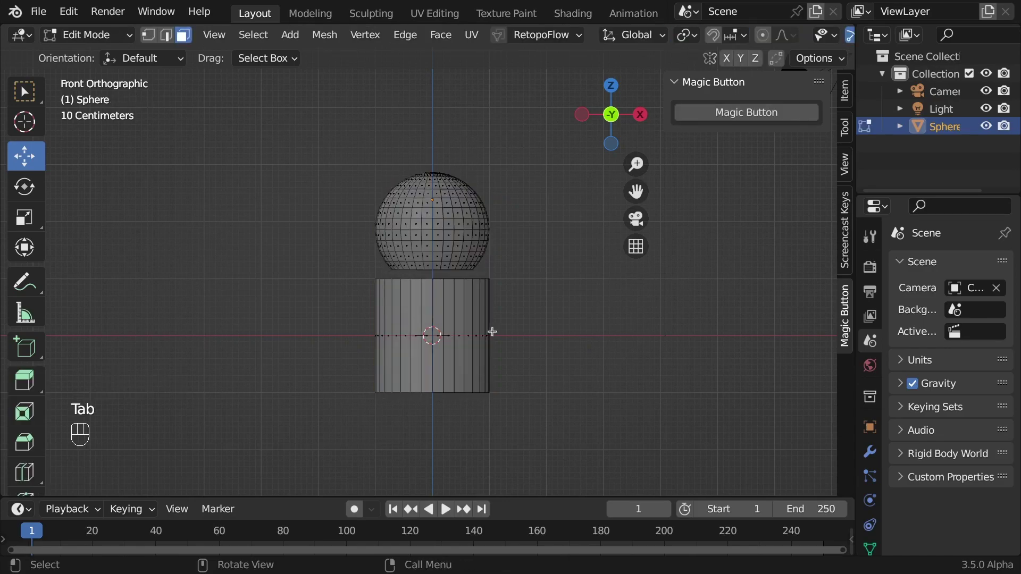
scroll(493, 331, "up", 2)
scroll(493, 331, "up", 2)
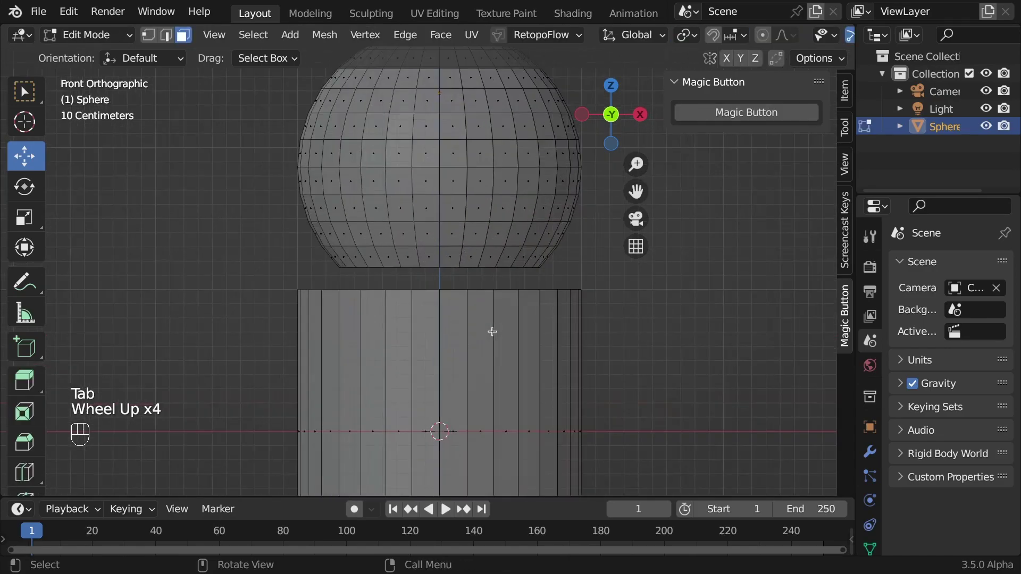
left_click(146, 36)
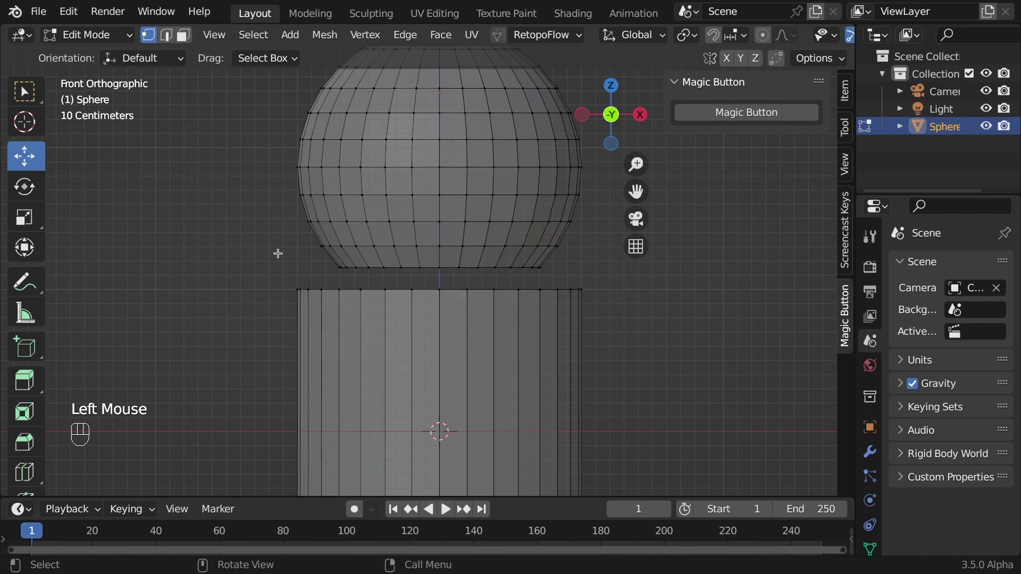
left_click_drag(278, 253, 606, 327)
middle_click_drag(637, 326, 464, 282)
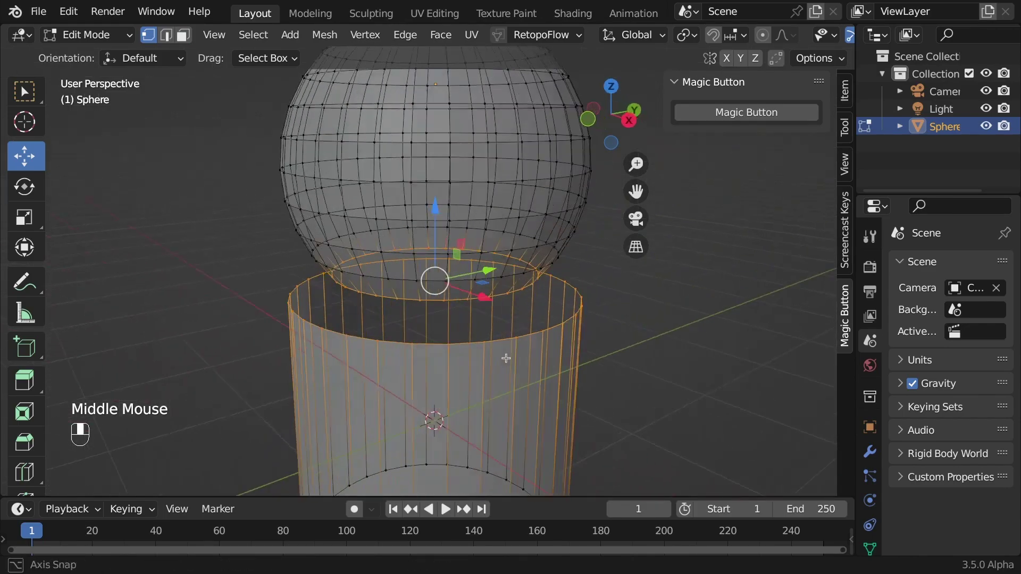
scroll(463, 271, "up", 1)
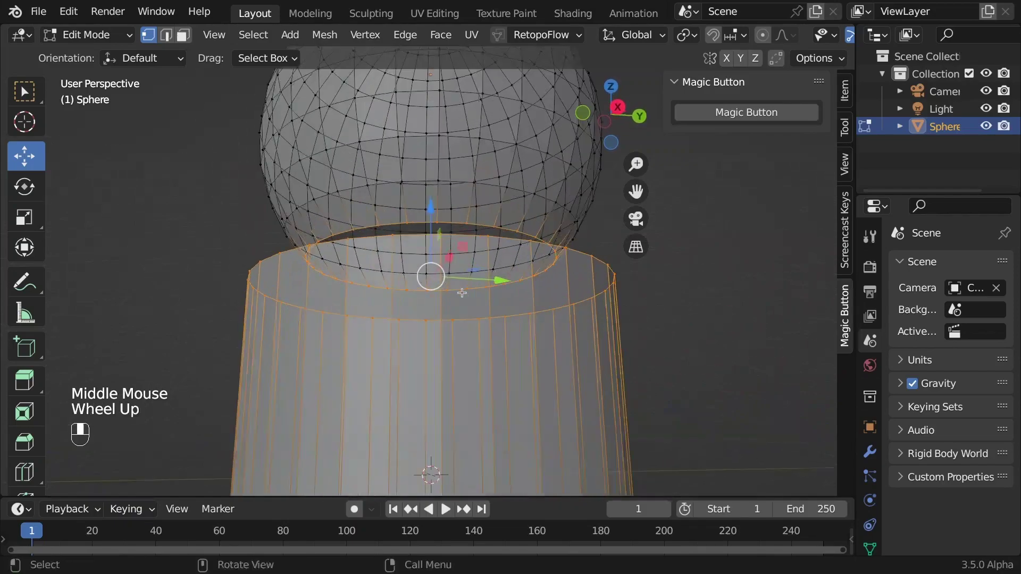
scroll(462, 255, "down", 4)
scroll(461, 247, "down", 2)
scroll(506, 272, "up", 2)
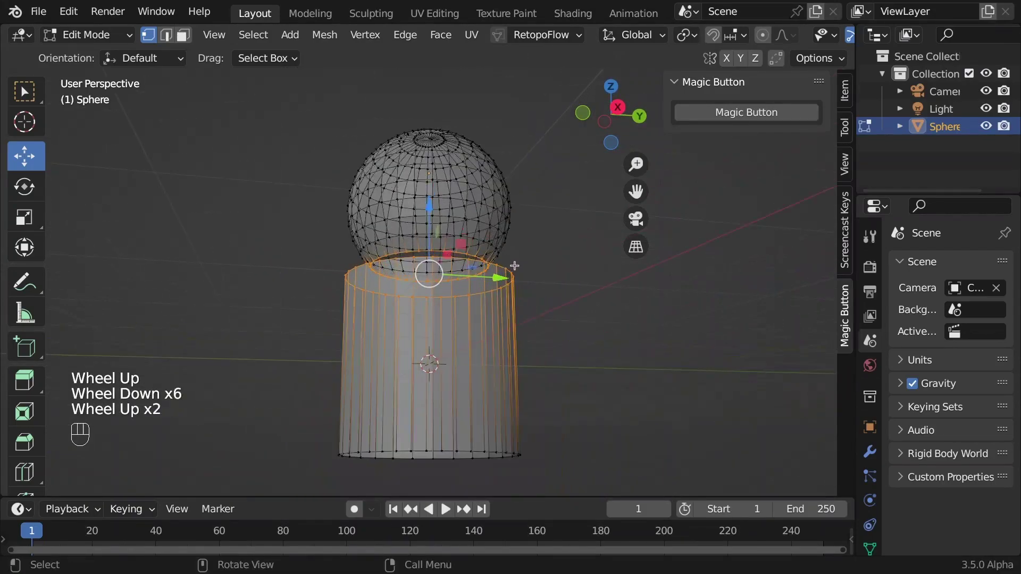
mouse_move(513, 266)
middle_mouse_down()
mouse_move(517, 315)
mouse_move(542, 319)
middle_mouse_up()
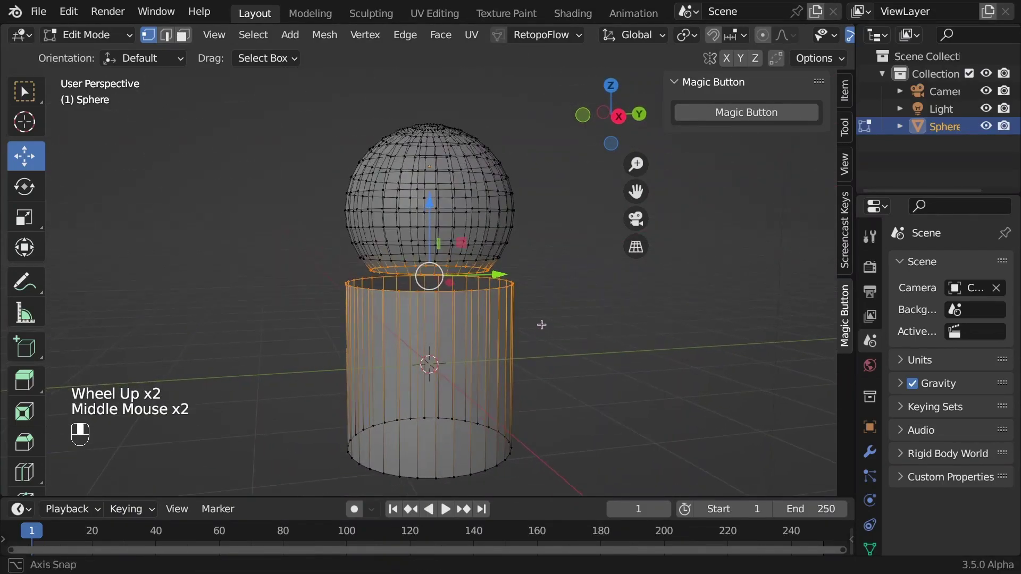
left_click(734, 117)
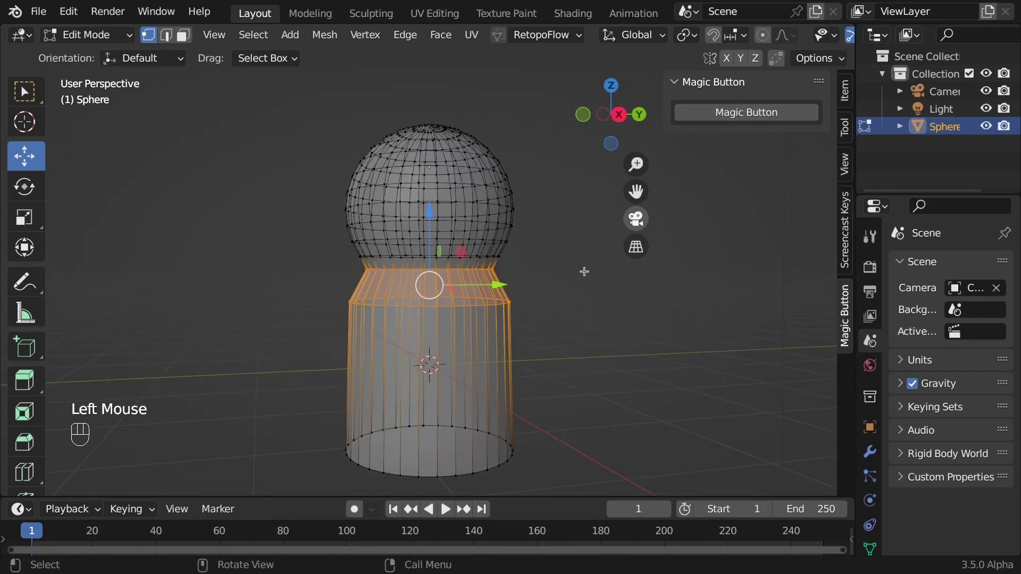
scroll(593, 333, "up", 2)
scroll(594, 334, "down", 2)
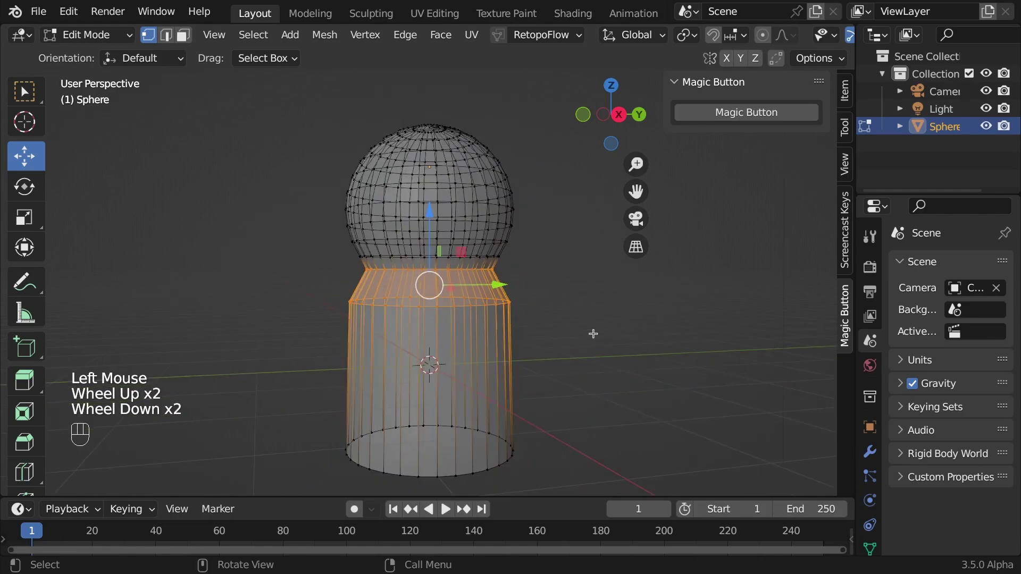
key("KP_1")
scroll(600, 334, "up", 1)
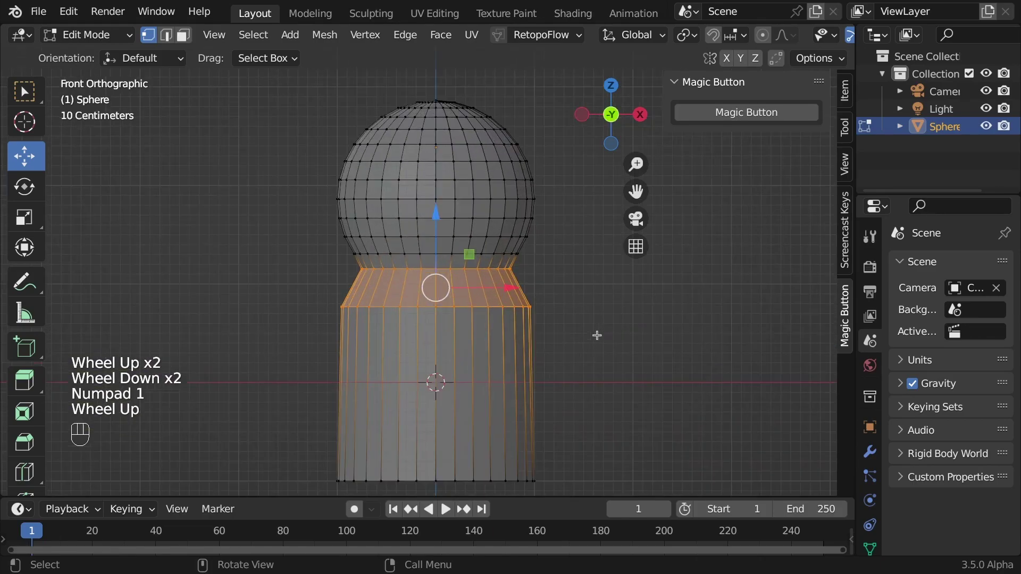
scroll(594, 327, "up", 1)
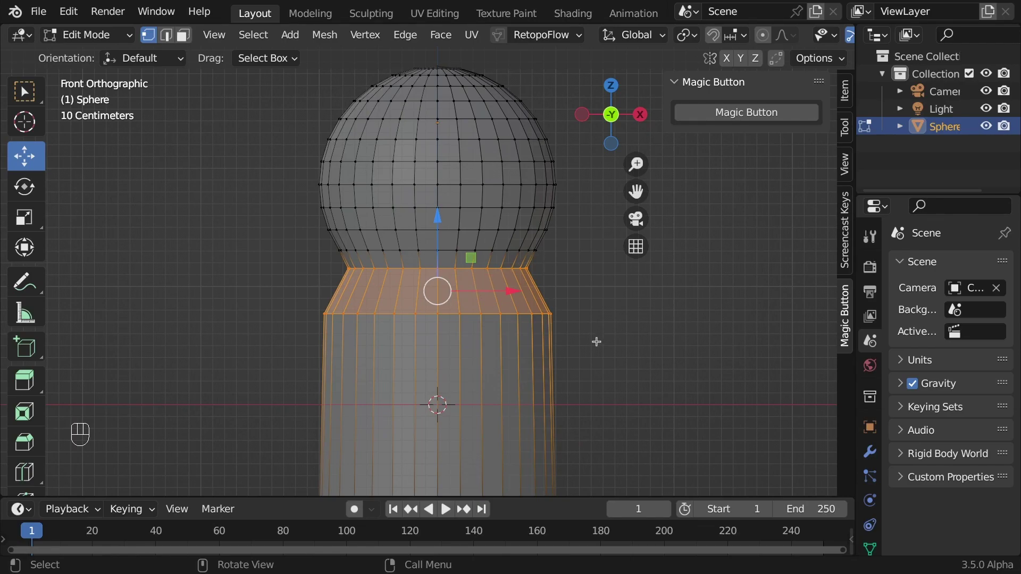
key("super+z")
scroll(598, 338, "down", 1)
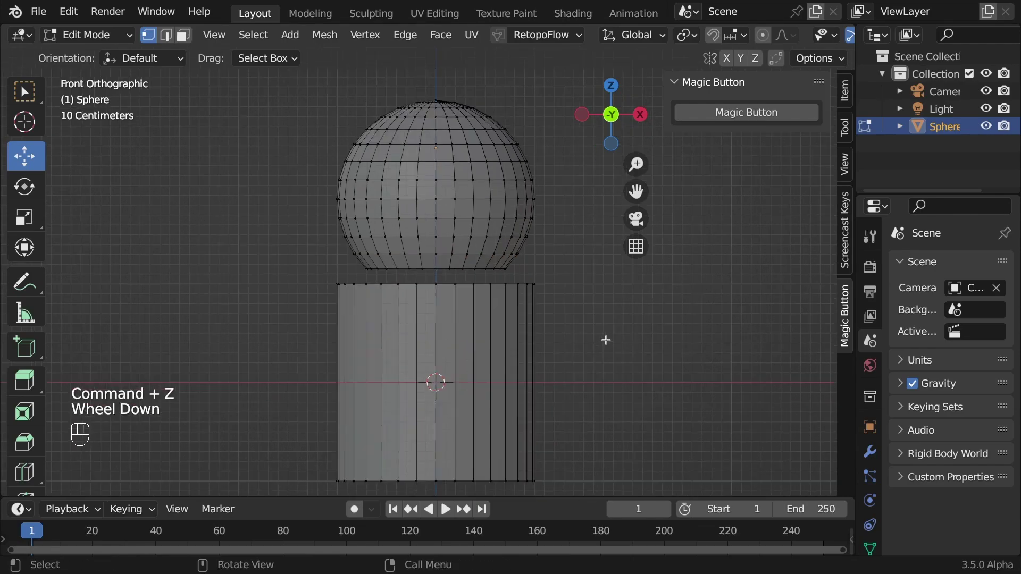
scroll(601, 335, "down", 1)
scroll(600, 335, "up", 3)
Step: Select the cylinder's top vertex ring and extrude it slightly upward along Z
left_click_drag(237, 266, 387, 304)
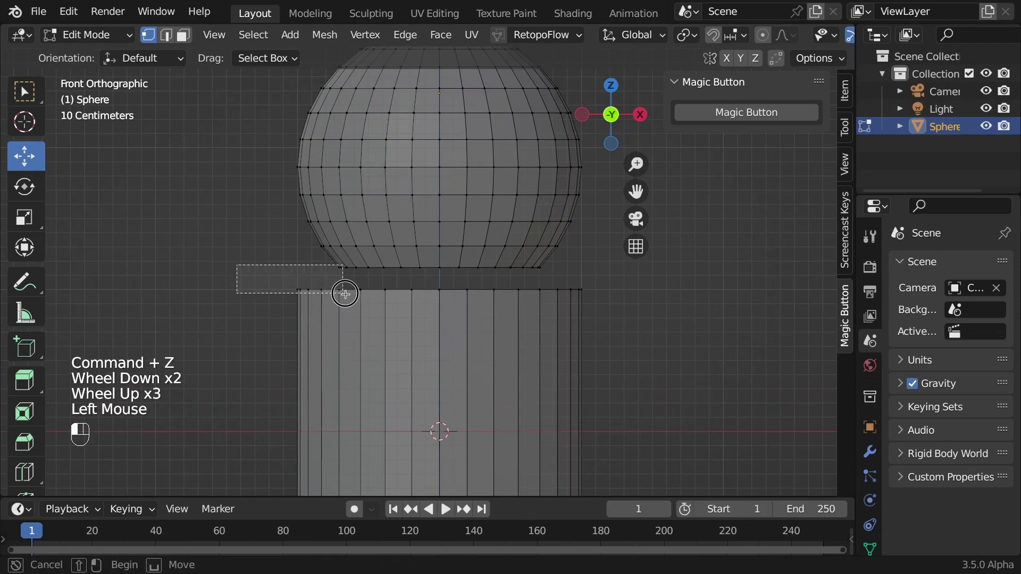
left_click(268, 277)
left_click_drag(268, 278, 614, 328)
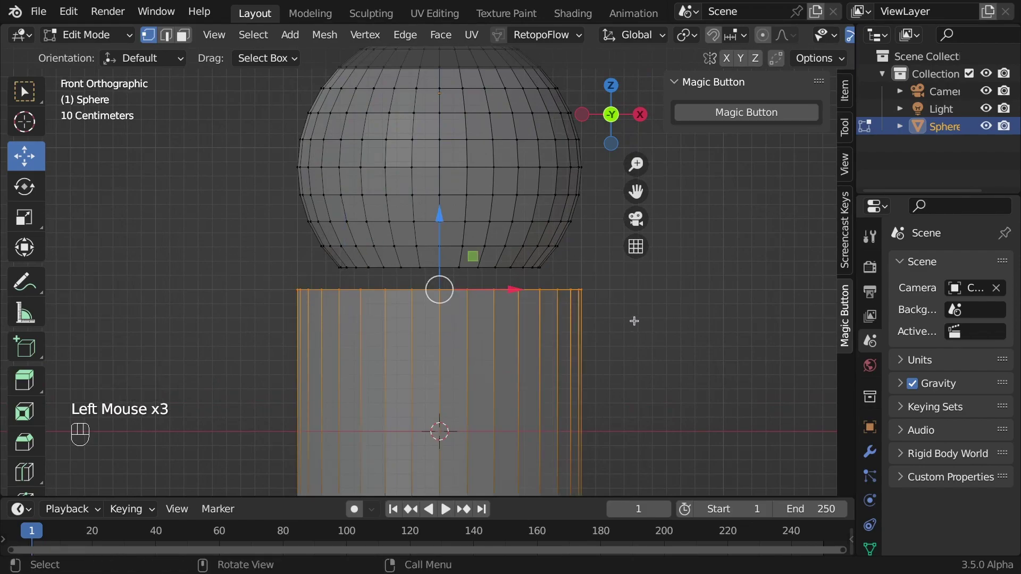
mouse_move(644, 322)
middle_mouse_down()
mouse_move(641, 340)
mouse_move(622, 344)
middle_mouse_up()
key("KP_1")
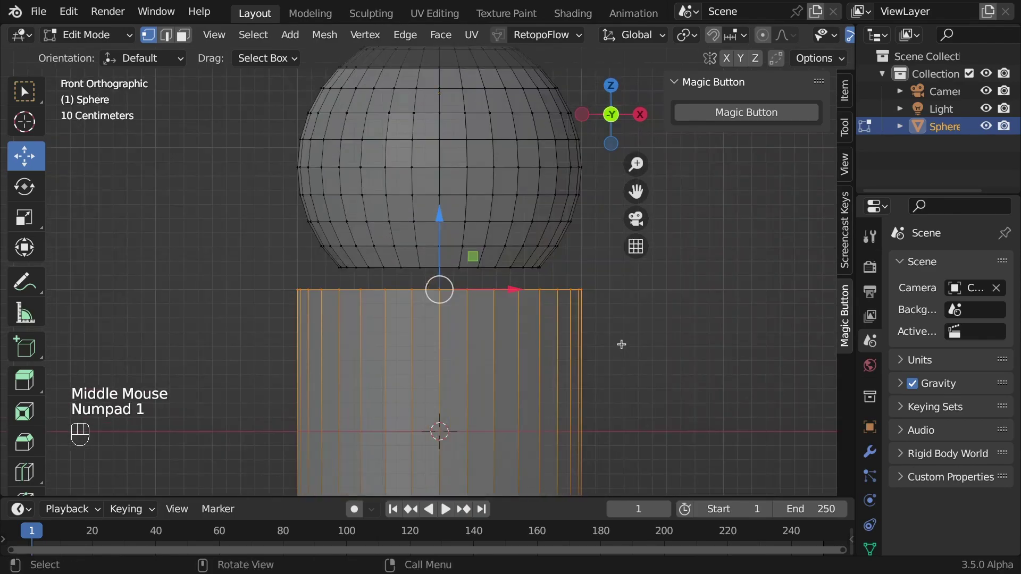
key("e")
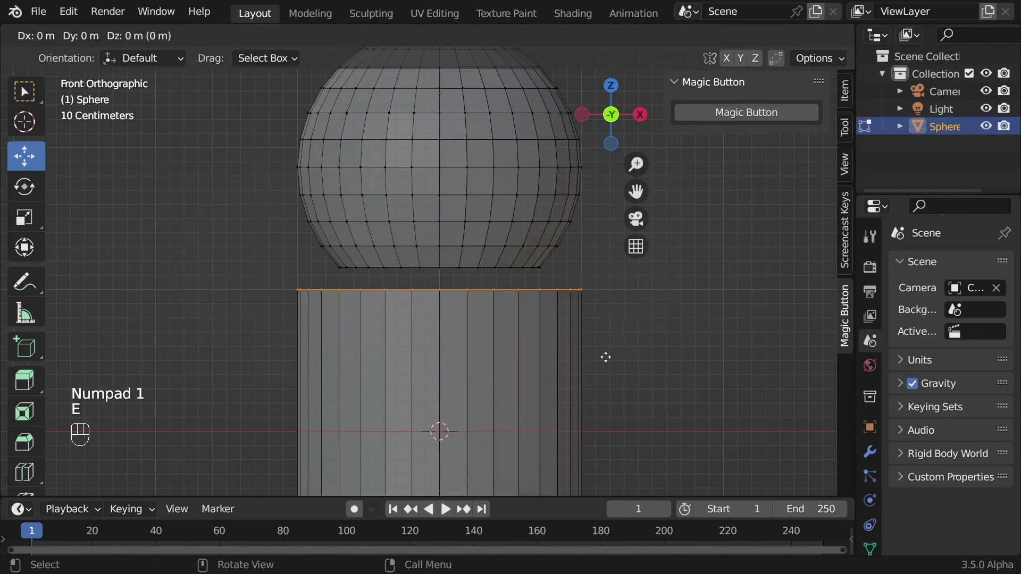
key("z")
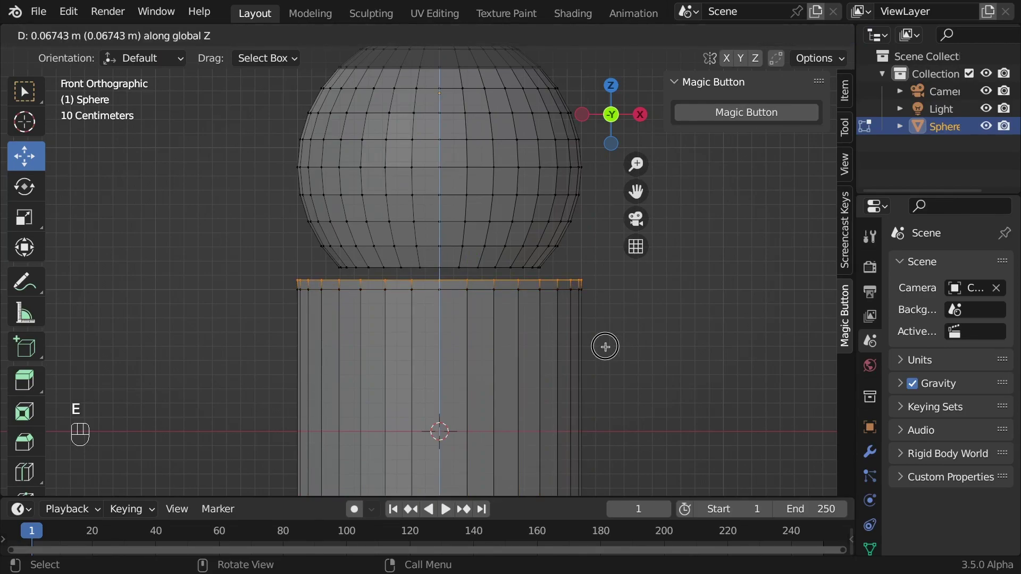
left_click(606, 346)
Step: Extrude the sphere's bottom ring along Z into a flat rim, then select both rings
left_click(319, 247)
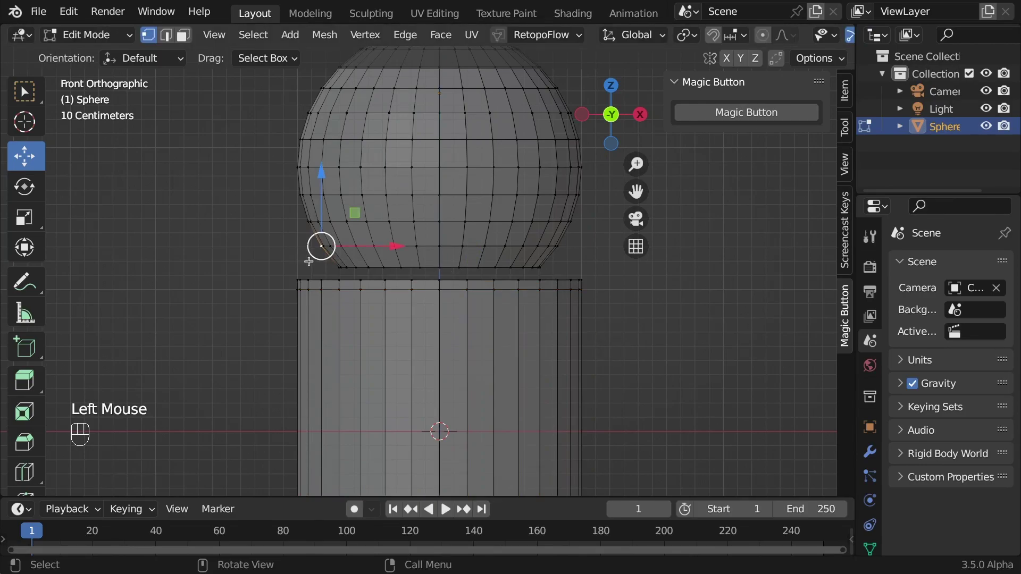
left_click(309, 261)
left_click(260, 255)
left_click_drag(264, 256, 596, 276)
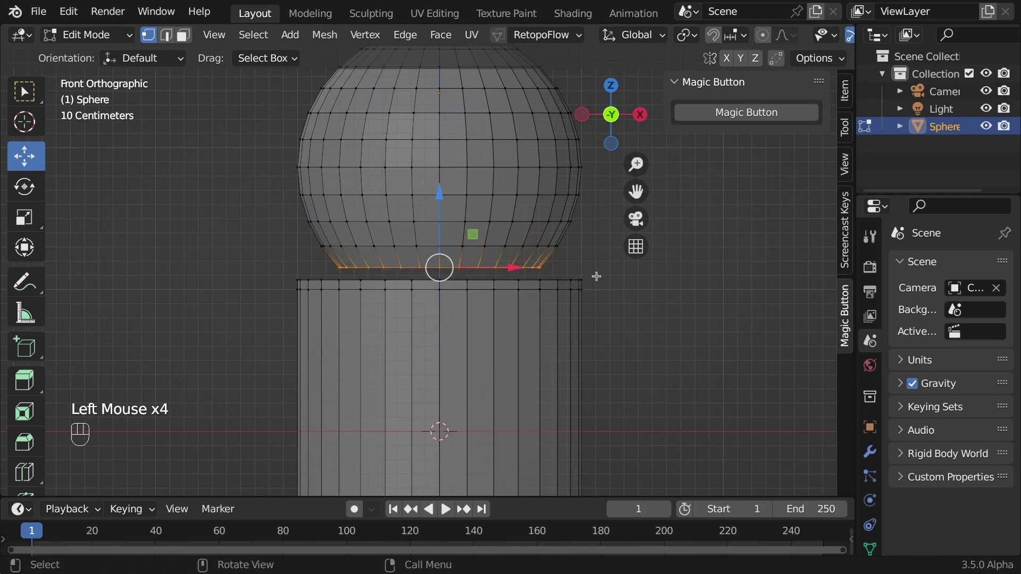
key("e")
key("z")
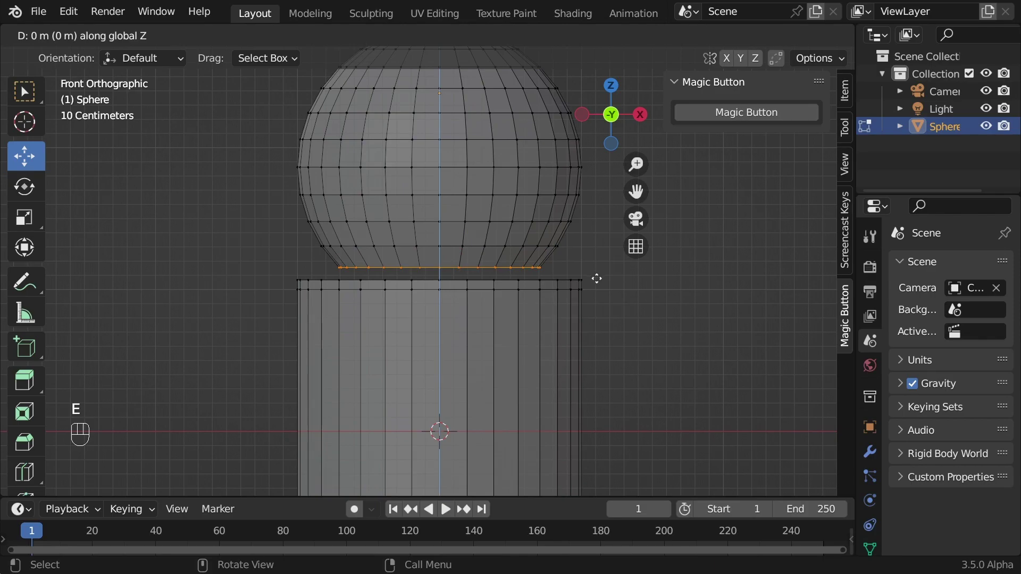
left_click(597, 281)
scroll(622, 293, "up", 1)
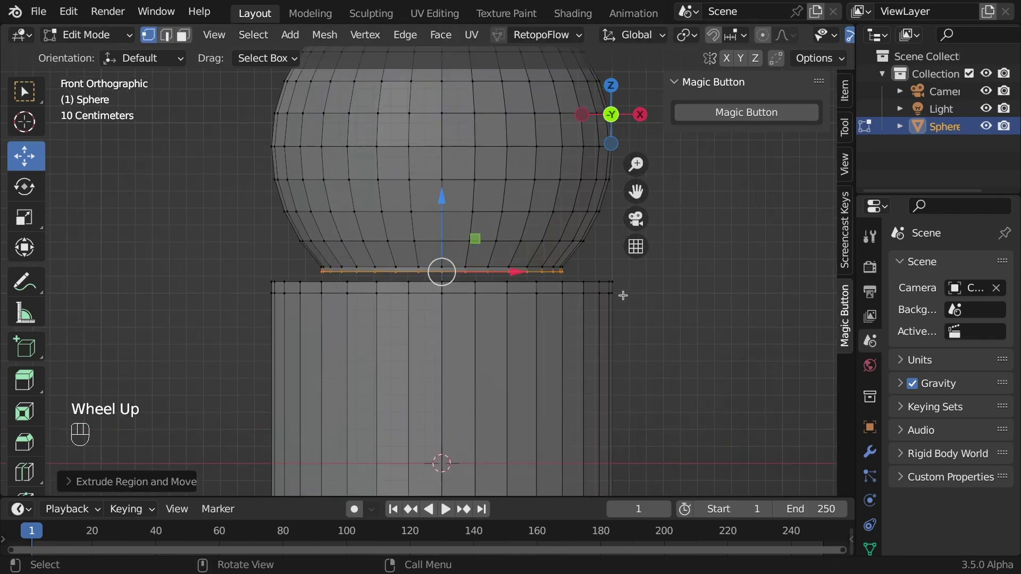
scroll(621, 297, "up", 3)
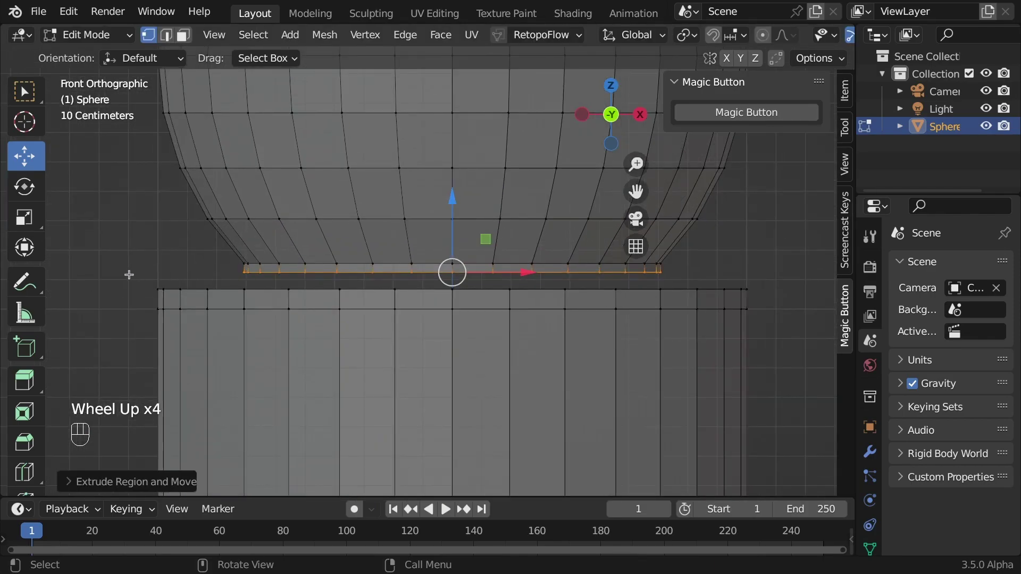
left_click_drag(130, 273, 771, 296, "shift")
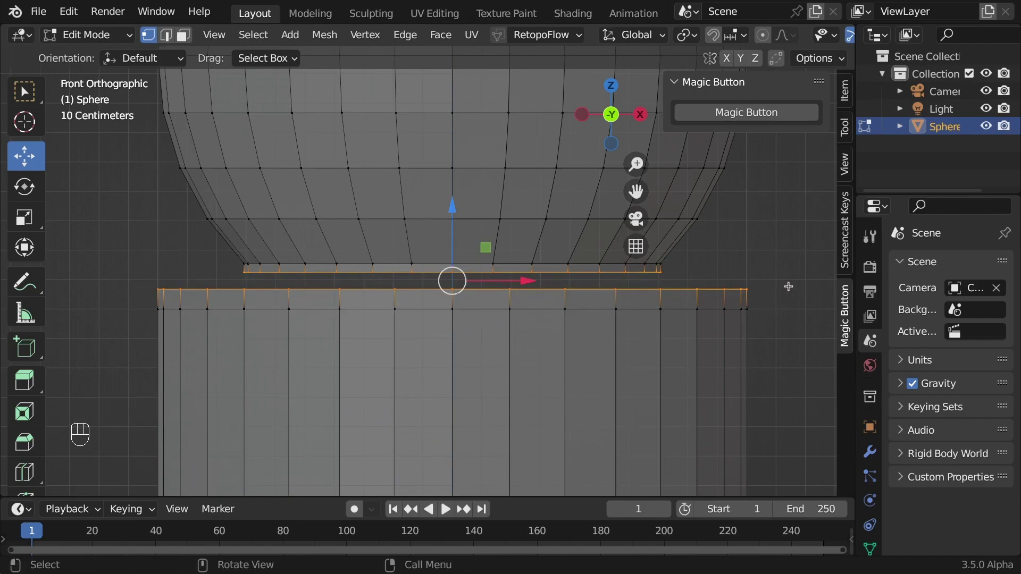
scroll(788, 286, "down", 2)
mouse_move(788, 286)
middle_mouse_down()
mouse_move(638, 271)
mouse_move(746, 121)
middle_mouse_up()
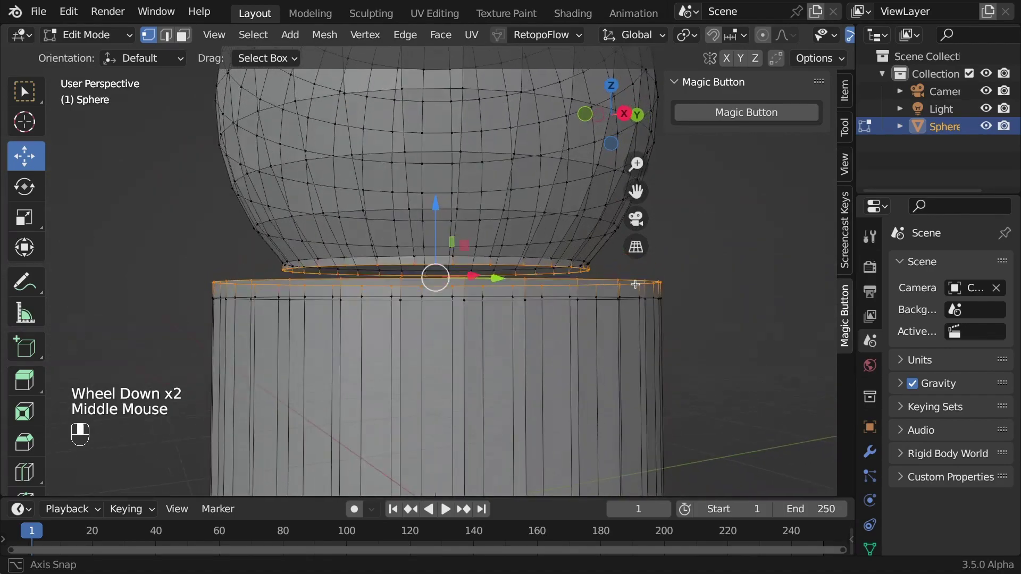
Step: Bridge the two rims with Magic Button, turn off X-ray, and return to Object Mode in front view
left_click(746, 111)
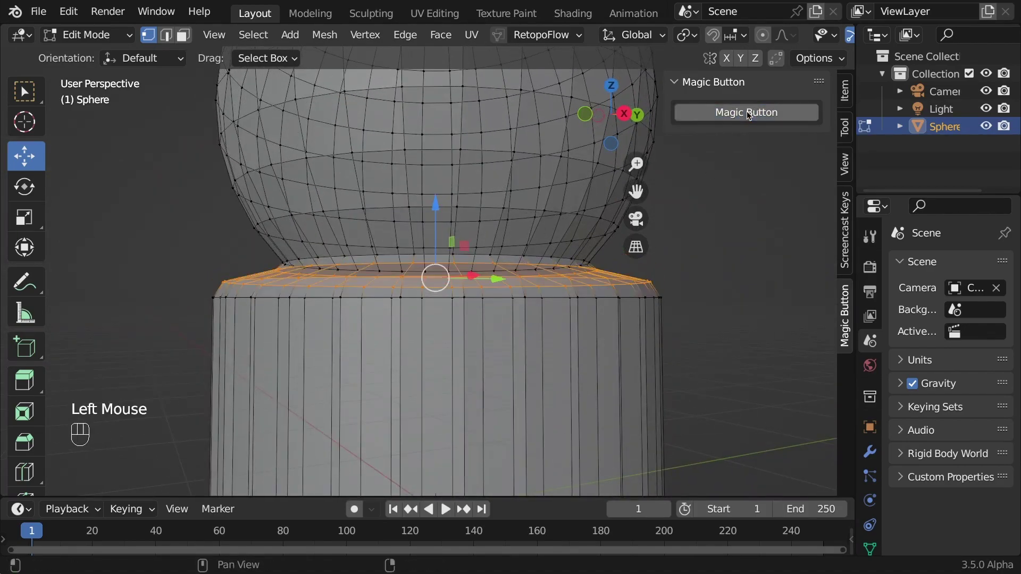
scroll(695, 233, "down", 1)
scroll(695, 232, "down", 2)
middle_click_drag(653, 268, 665, 293)
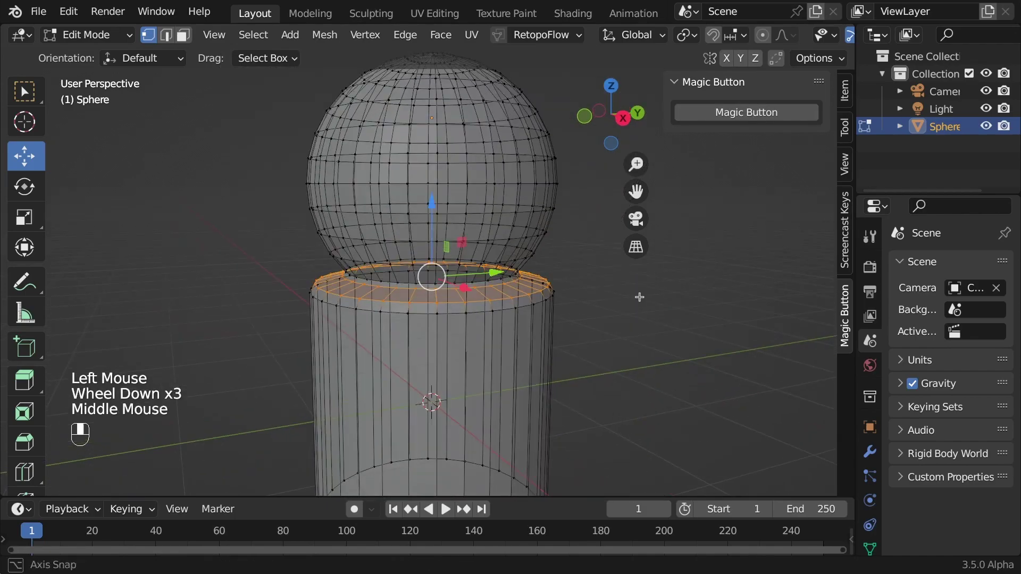
scroll(731, 34, "down", 3)
scroll(742, 41, "down", 2)
left_click(749, 36)
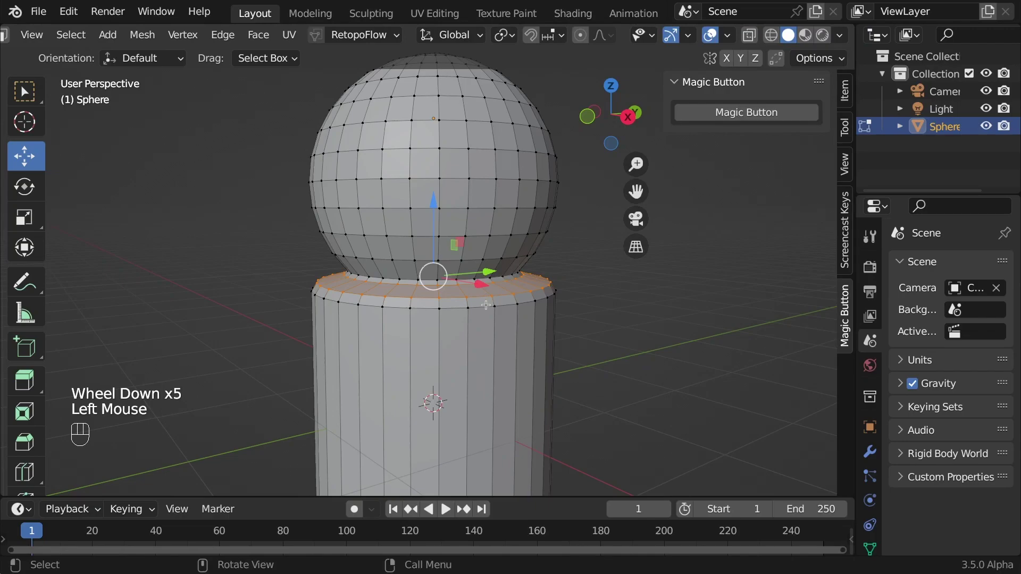
key("Tab")
scroll(523, 353, "down", 2)
middle_click_drag(522, 351, 525, 343)
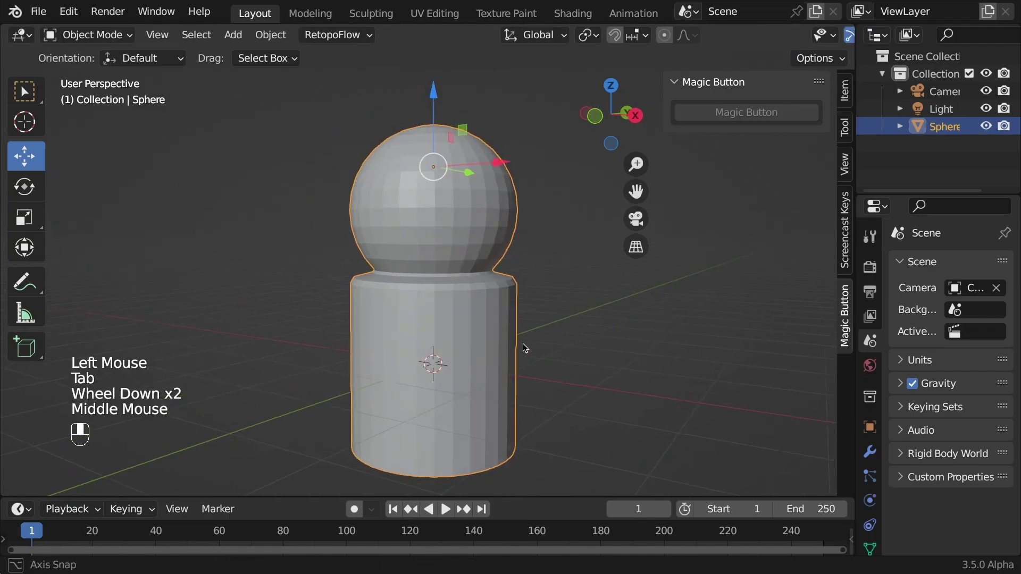
scroll(524, 347, "up", 1)
key("KP_1")
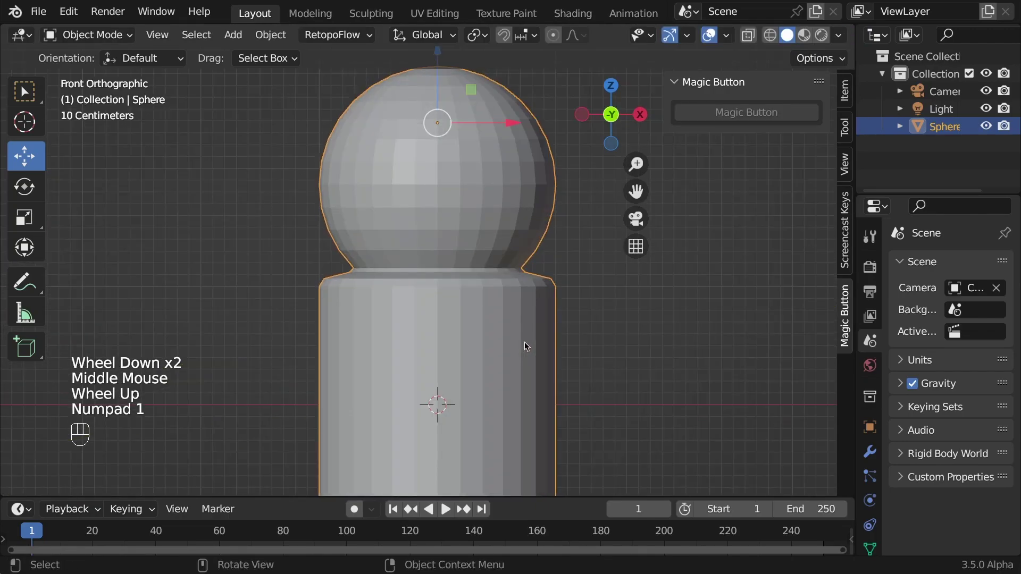
scroll(526, 352, "down", 1)
scroll(526, 351, "down", 1)
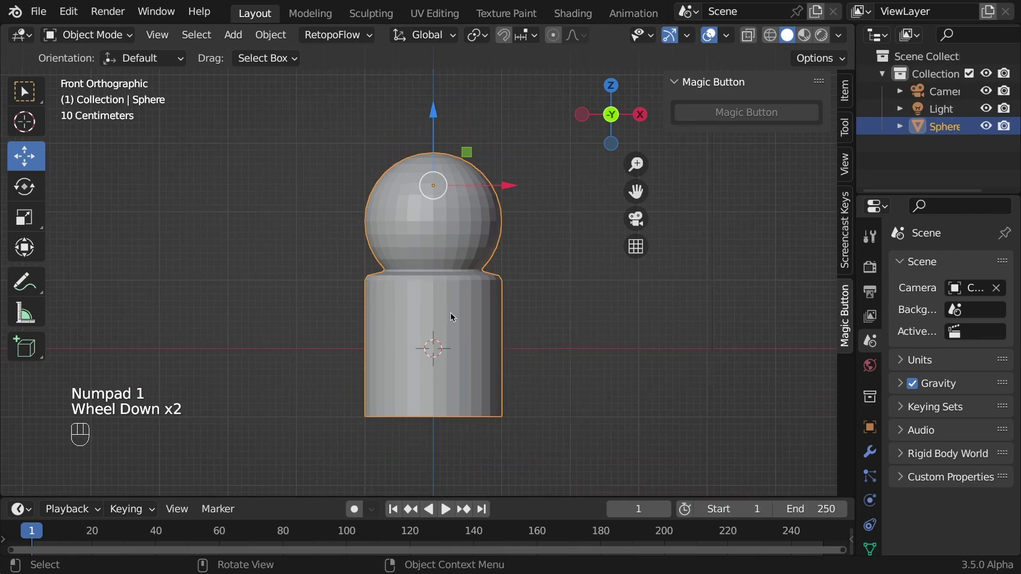
scroll(451, 313, "up", 3)
scroll(451, 313, "down", 1)
scroll(451, 314, "down", 3)
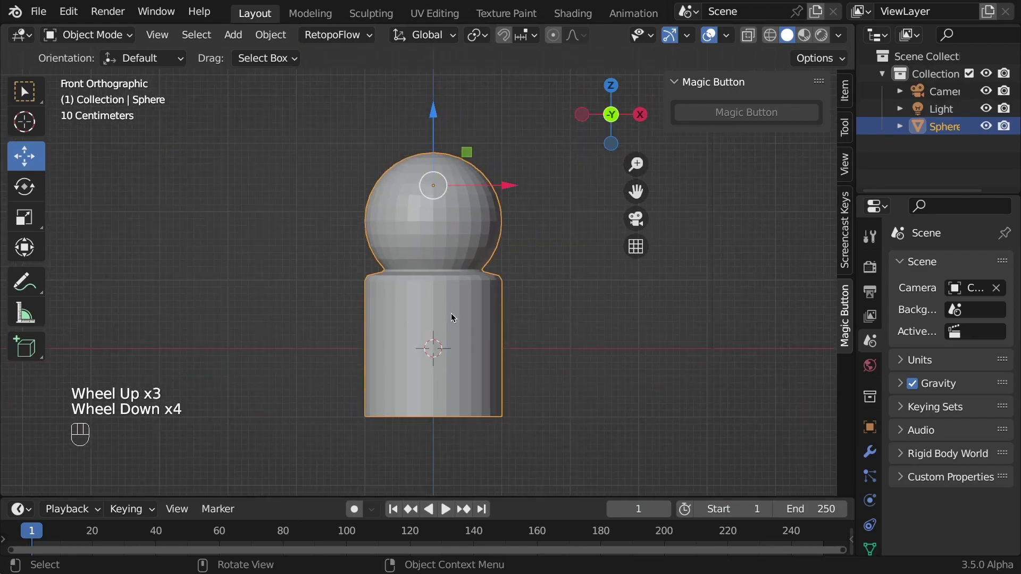
scroll(480, 292, "down", 1)
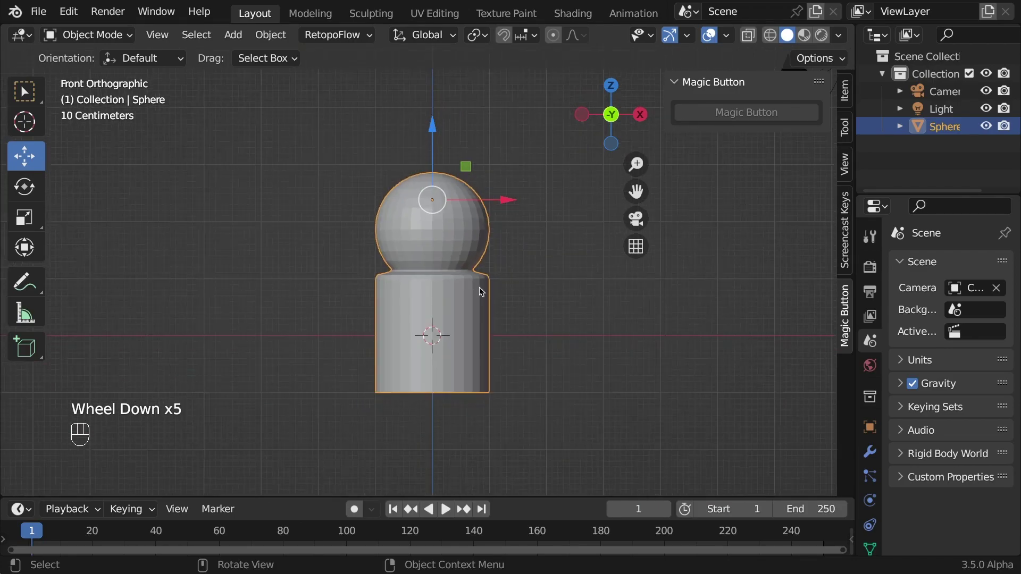
left_click(419, 310)
Step: Add a cube and raise it above the sphere
key("shift+a")
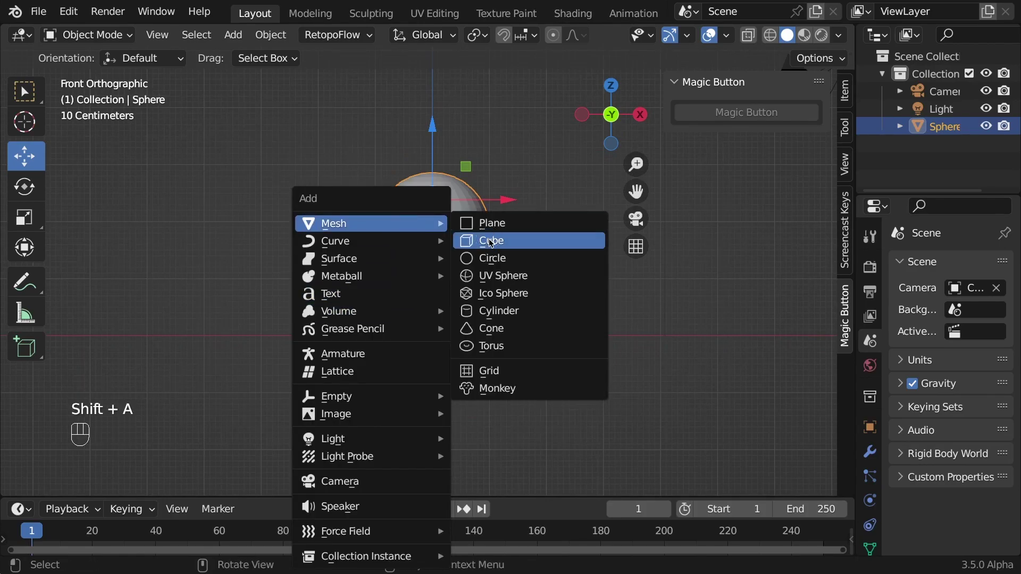
left_click(488, 241)
mouse_move(432, 259)
left_mouse_down()
mouse_move(443, 180)
mouse_move(447, 479)
left_mouse_up()
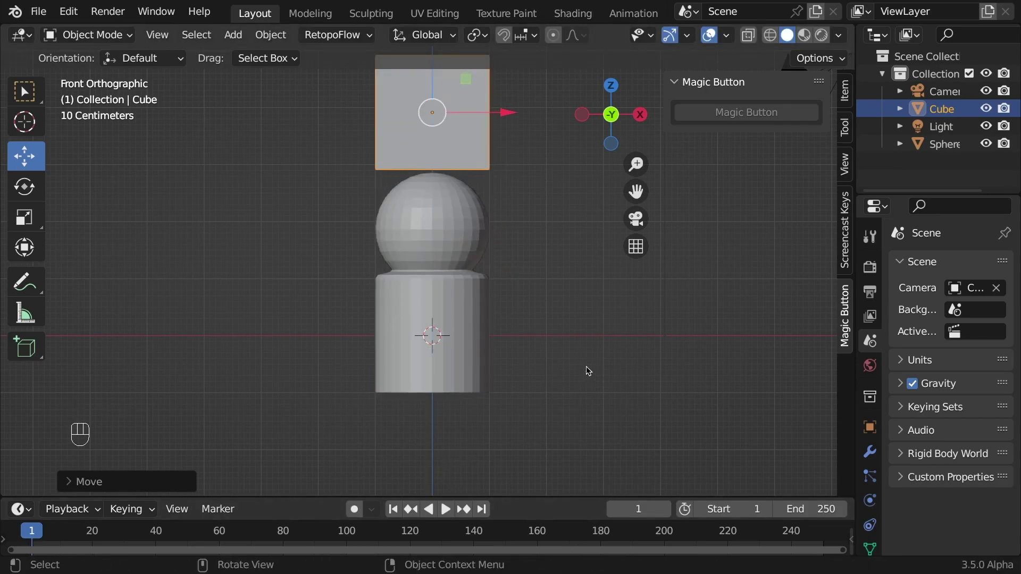
Step: Delete the cube's bottom face, viewed from below, then return to front view
key("Tab")
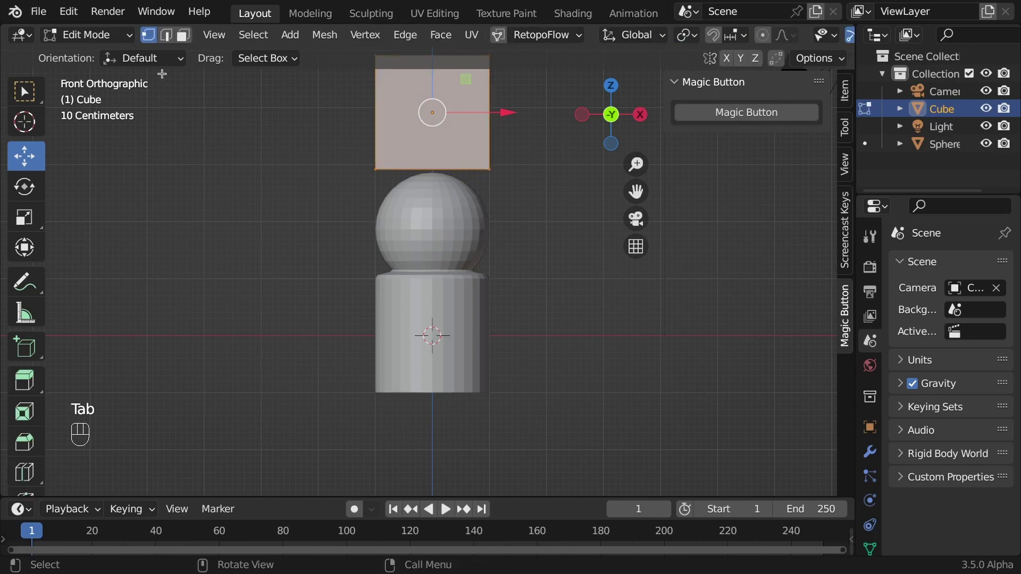
left_click(182, 34)
scroll(640, 346, "down", 1)
mouse_move(641, 346)
middle_mouse_down()
mouse_move(577, 267)
mouse_move(454, 187)
middle_mouse_up()
left_click(453, 188)
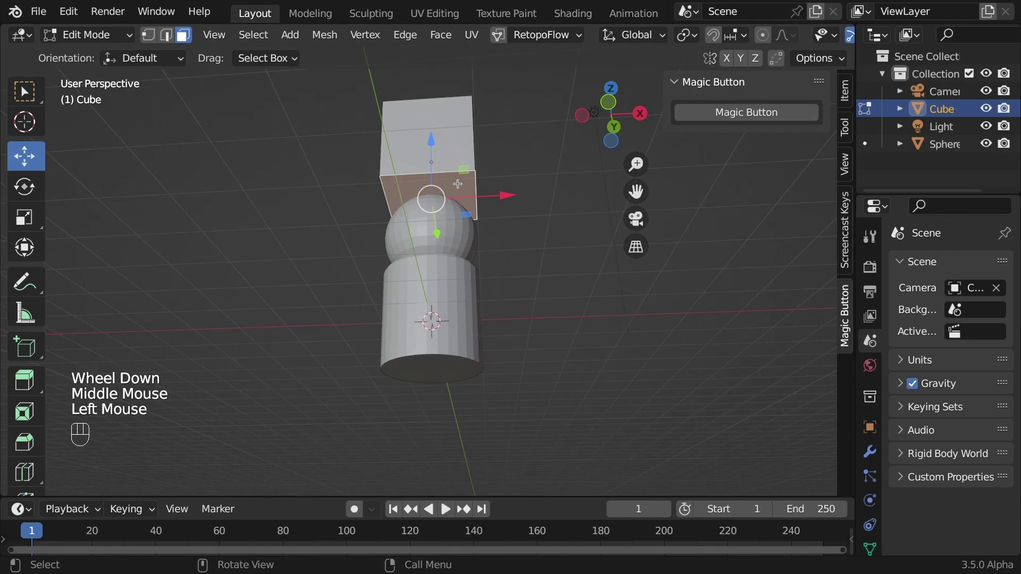
key("x")
left_click(459, 184)
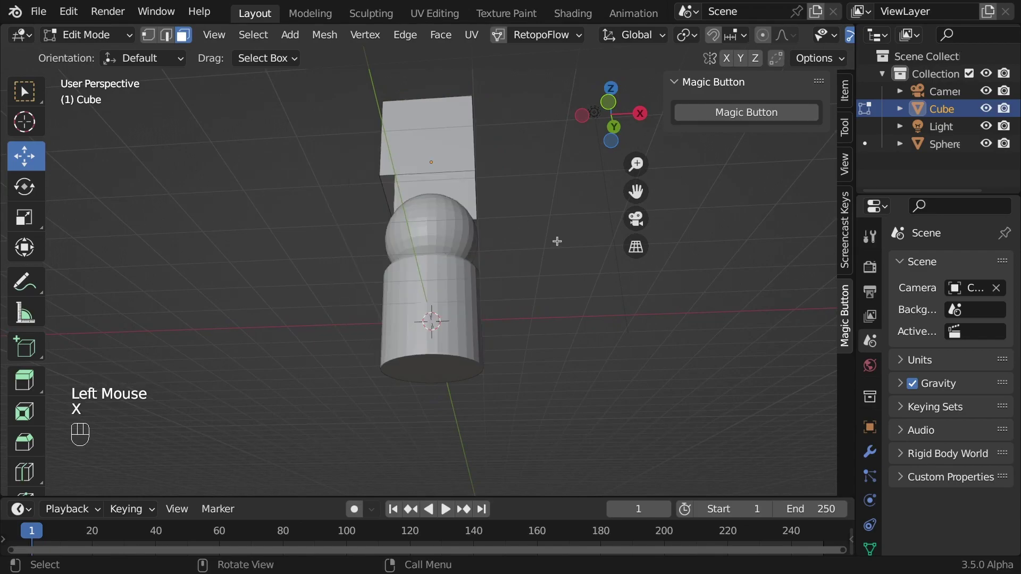
key("KP_1")
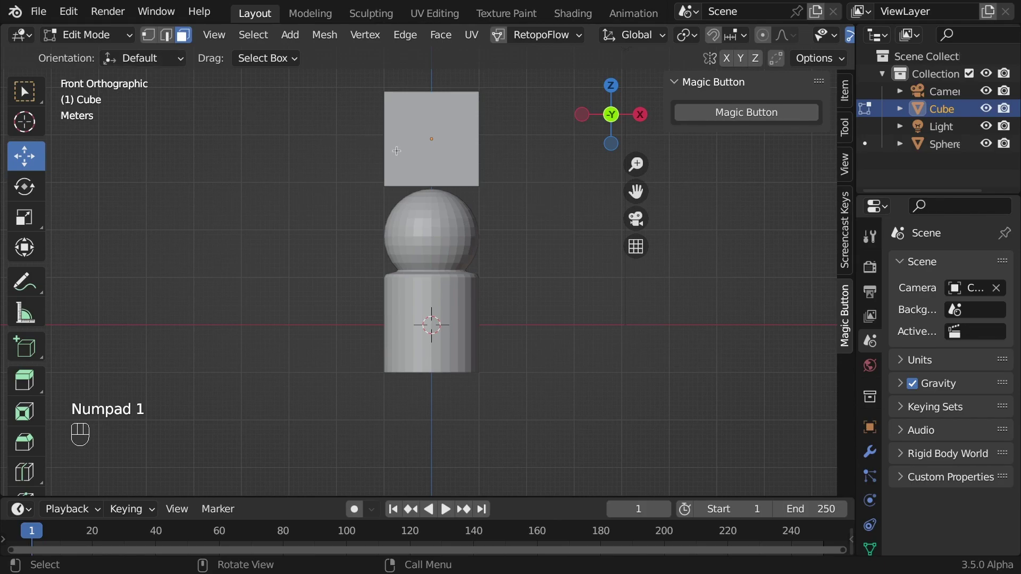
Step: Reselect the cube and re-enter Edit Mode with its face selection cleared
left_click(463, 157)
key("Tab")
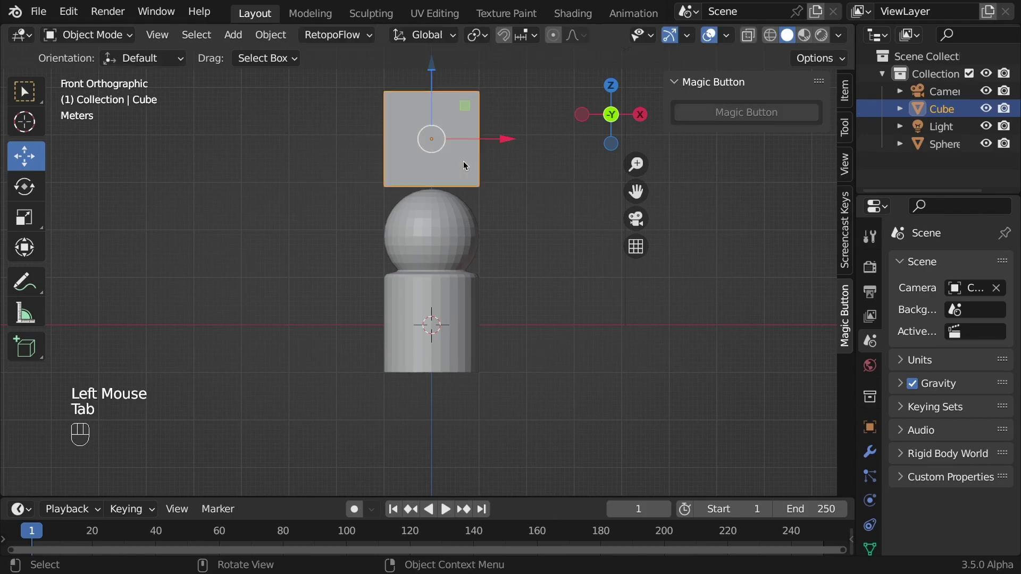
left_click(516, 185)
left_click(410, 152)
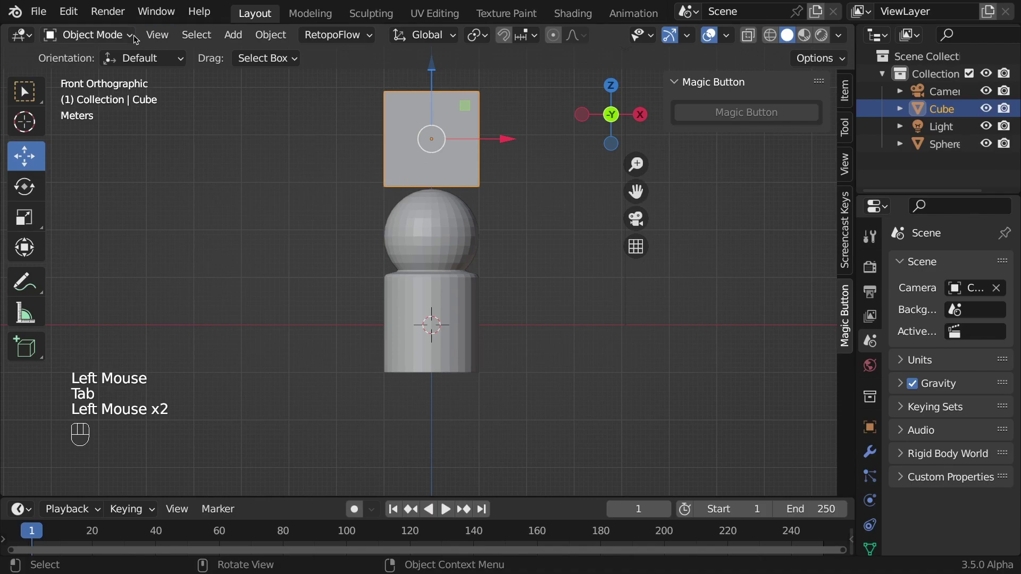
key("Tab")
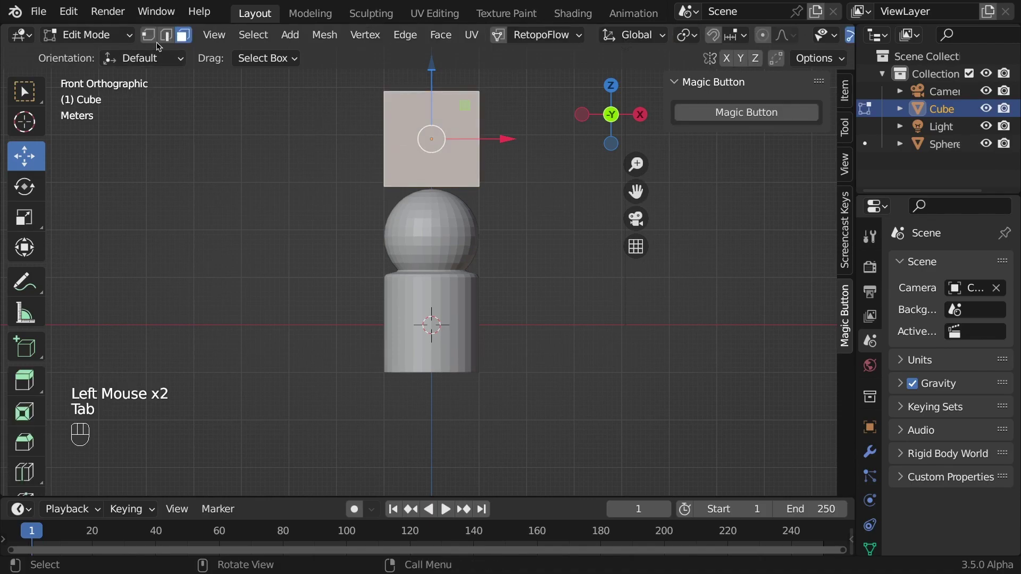
left_click(582, 241)
scroll(562, 225, "up", 1)
scroll(473, 187, "up", 1)
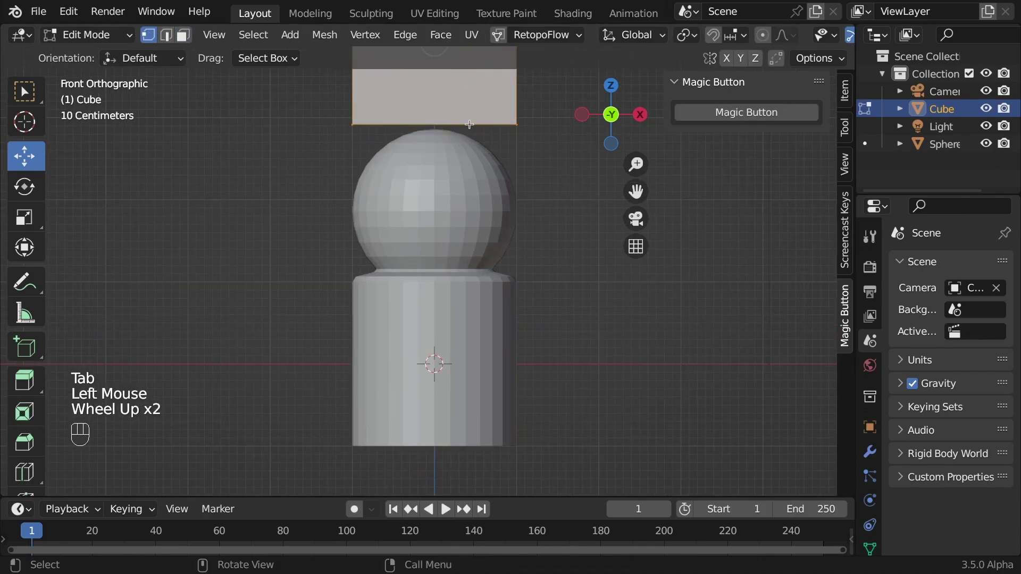
scroll(519, 184, "down", 1)
scroll(514, 186, "down", 1)
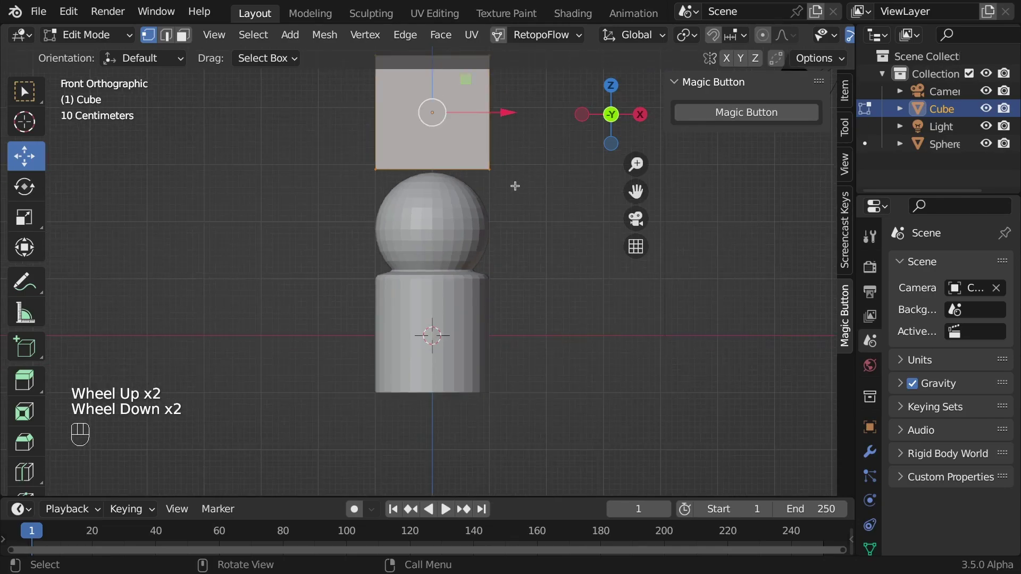
Step: Select the sphere, turn on X-ray, and move it down along Z
key("Tab")
left_click(413, 215)
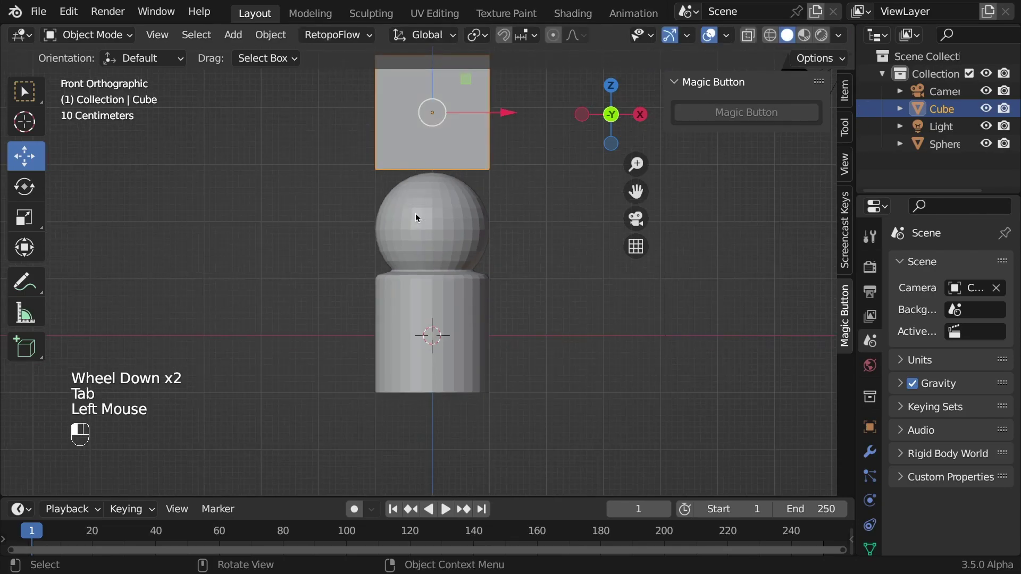
left_click(745, 34)
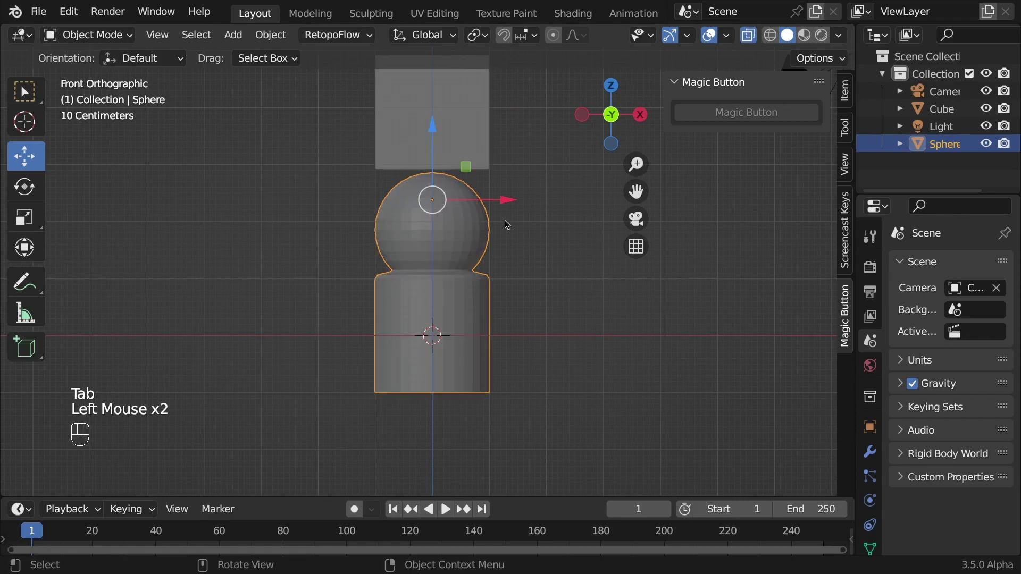
left_click_drag(430, 130, 405, 208)
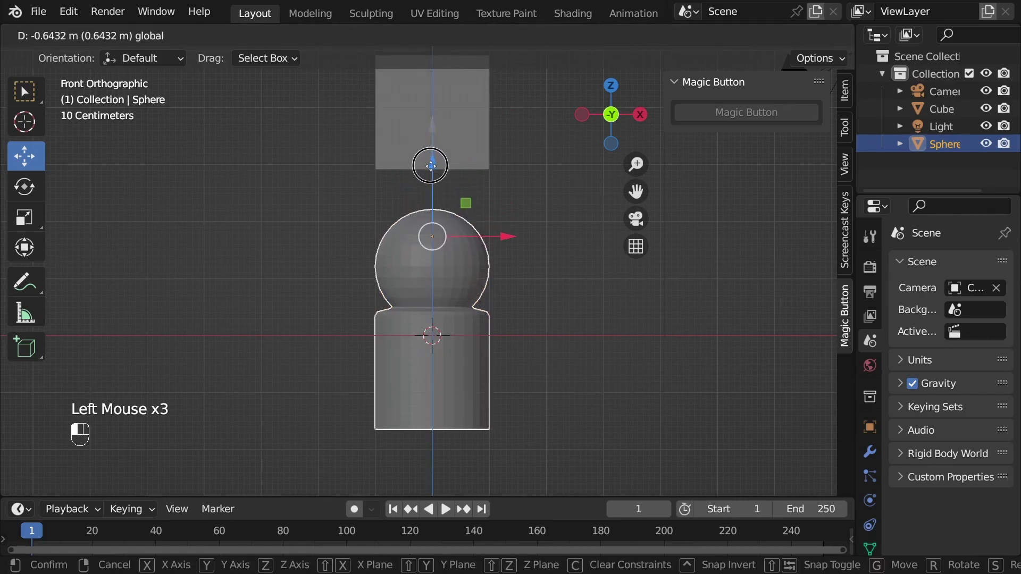
Step: Box-select and delete the sphere's top faces
key("Tab")
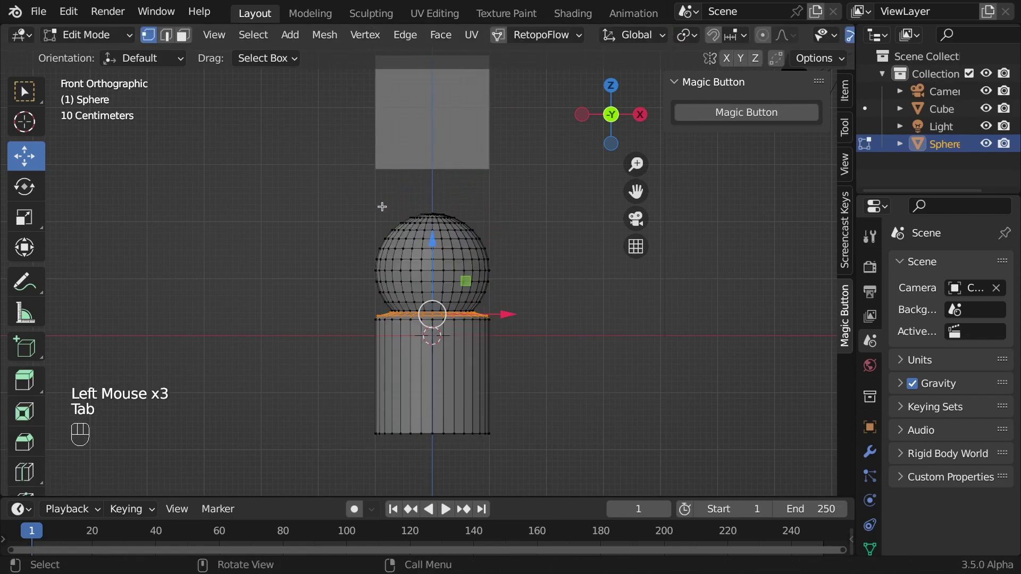
left_click_drag(369, 207, 497, 228)
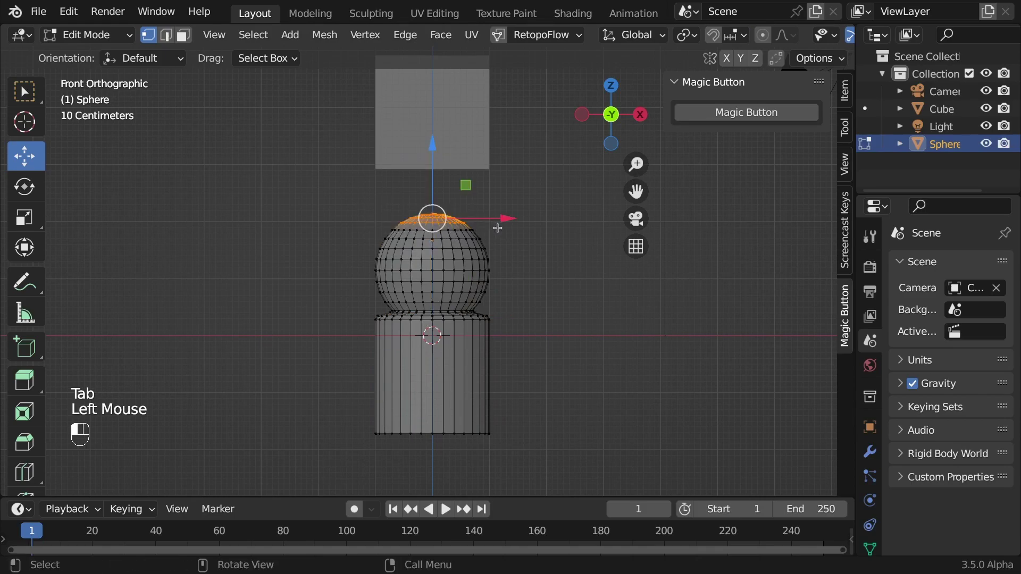
scroll(764, 36, "down", 2)
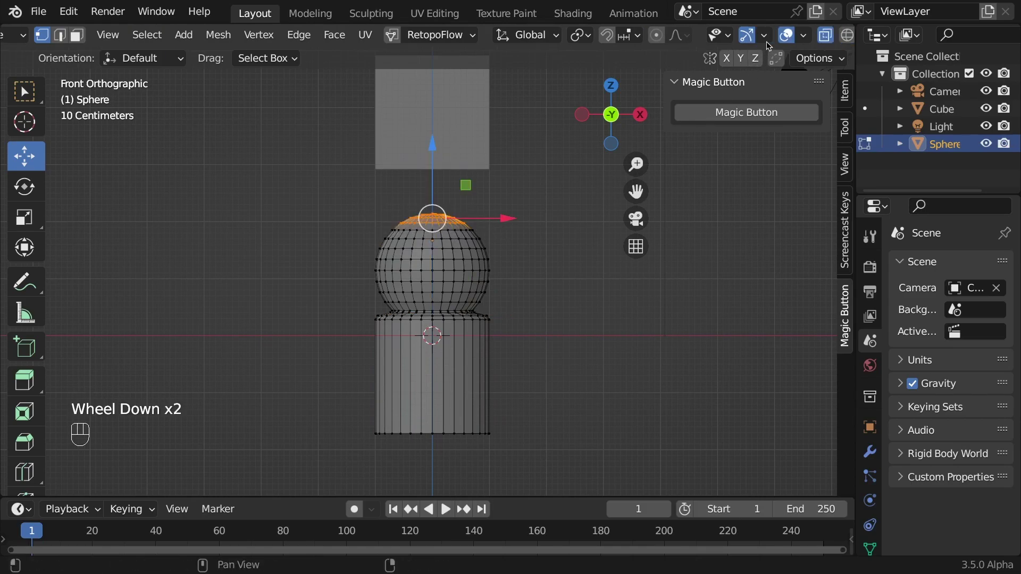
scroll(764, 36, "down", 1)
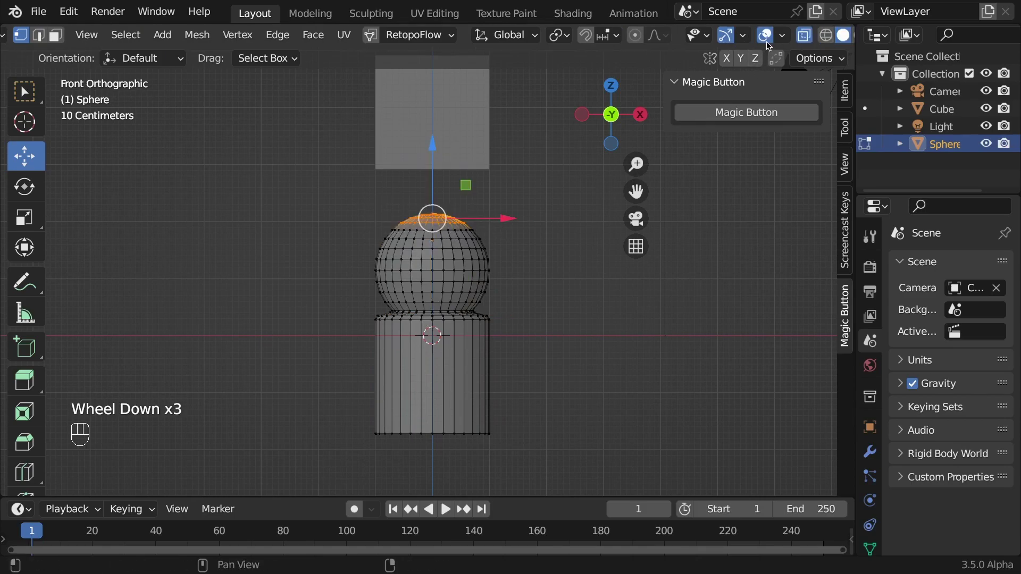
key("x")
left_click(453, 233)
scroll(514, 230, "up", 1)
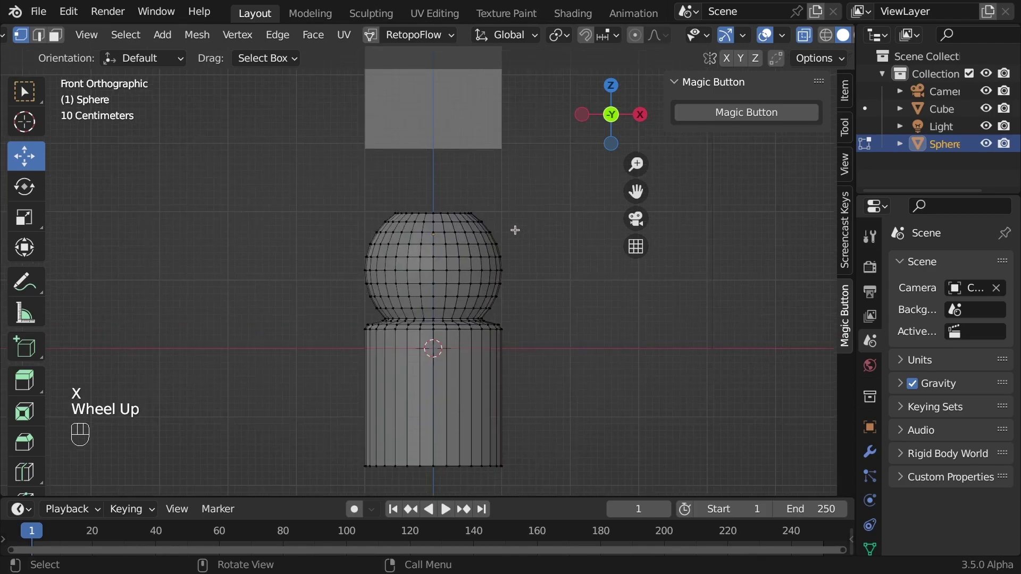
scroll(515, 230, "down", 2)
scroll(512, 227, "down", 1)
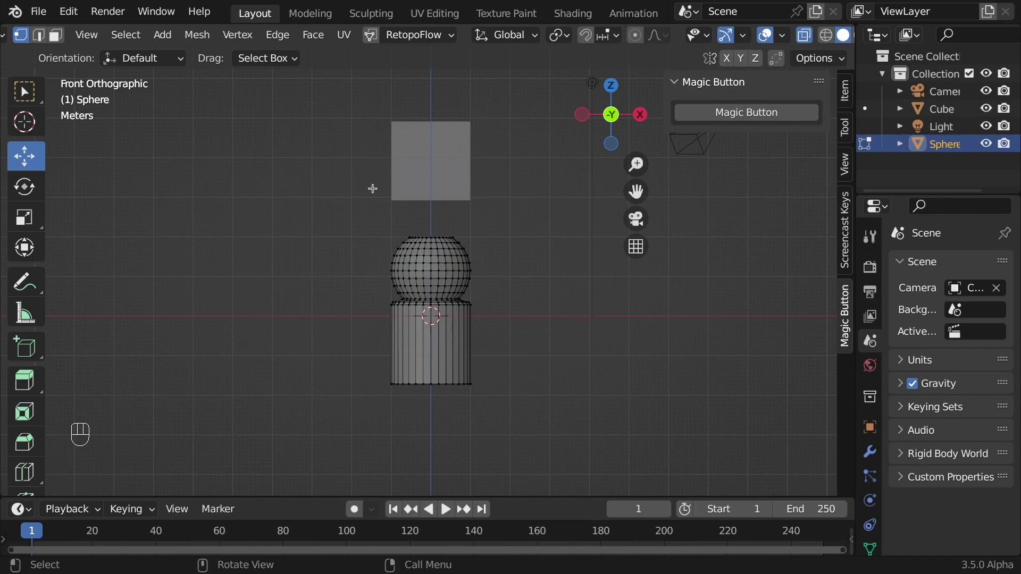
Step: Move the sphere back up beneath the cube and select the cube
key("Tab")
mouse_move(432, 179)
left_mouse_down()
mouse_move(435, 137)
mouse_move(443, 157)
left_mouse_up()
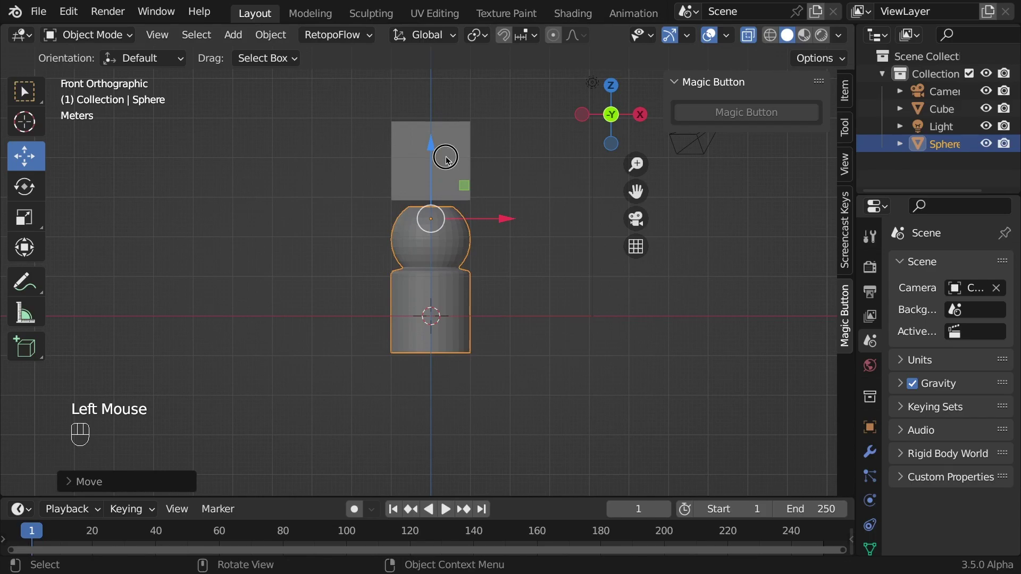
left_click(445, 161)
Step: Check the stack from front view, then select the sphere and cube and join them with Ctrl+J
key("Tab")
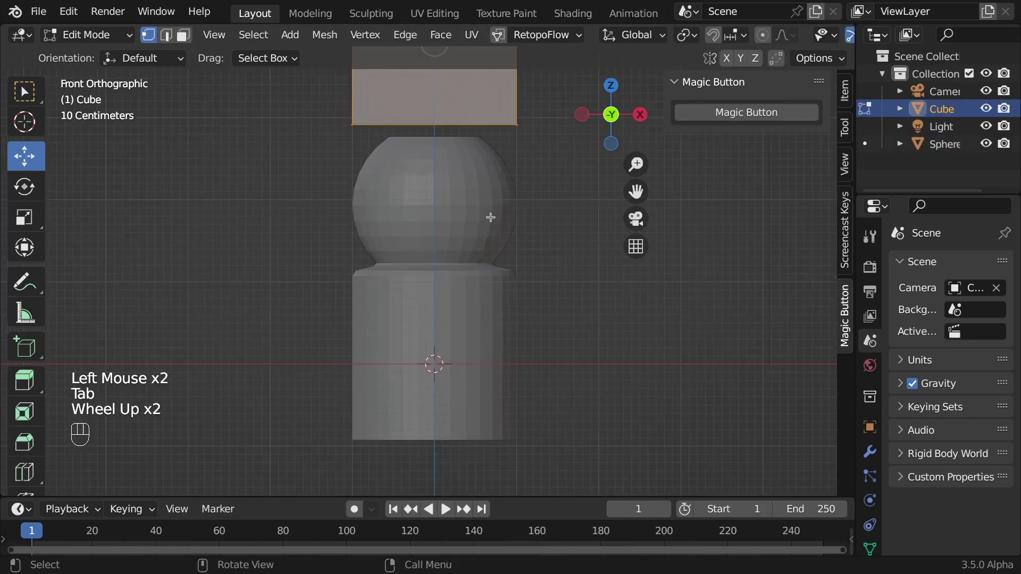
mouse_move(559, 263)
middle_mouse_down()
mouse_move(542, 234)
mouse_move(558, 210)
middle_mouse_up()
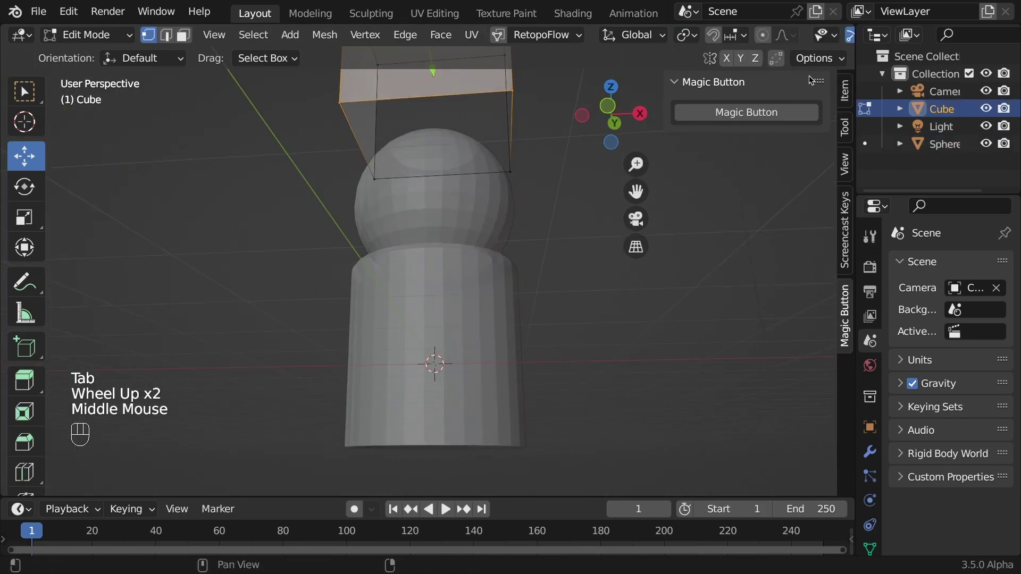
scroll(801, 60, "down", 3)
scroll(802, 56, "down", 1)
scroll(802, 49, "down", 1)
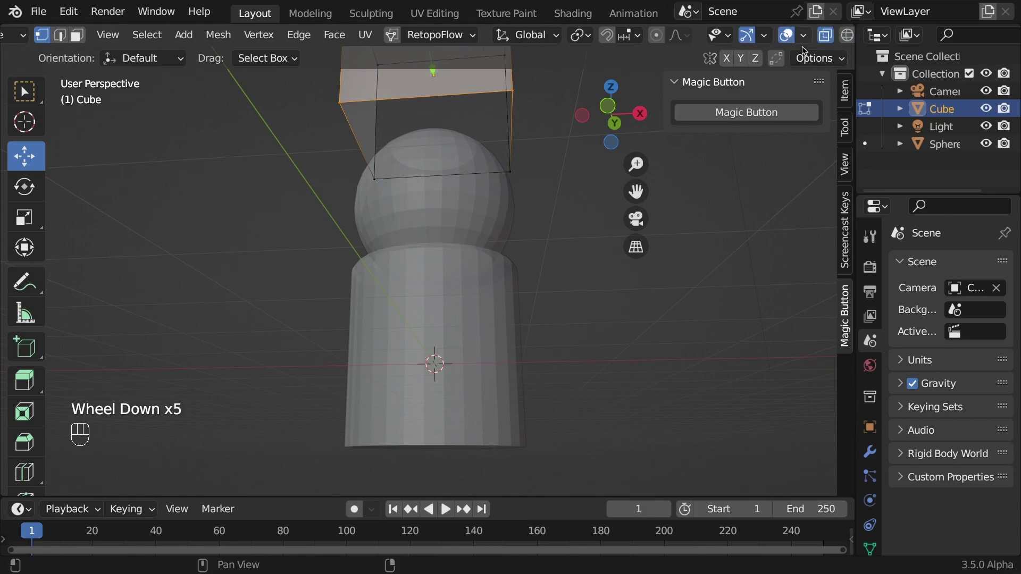
middle_click_drag(549, 164, 551, 189)
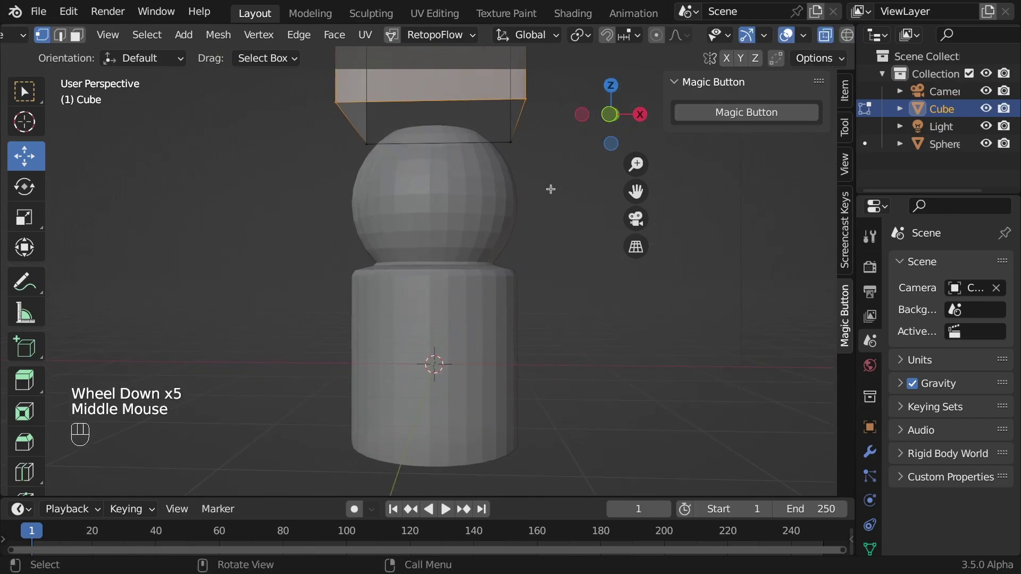
key("KP_1")
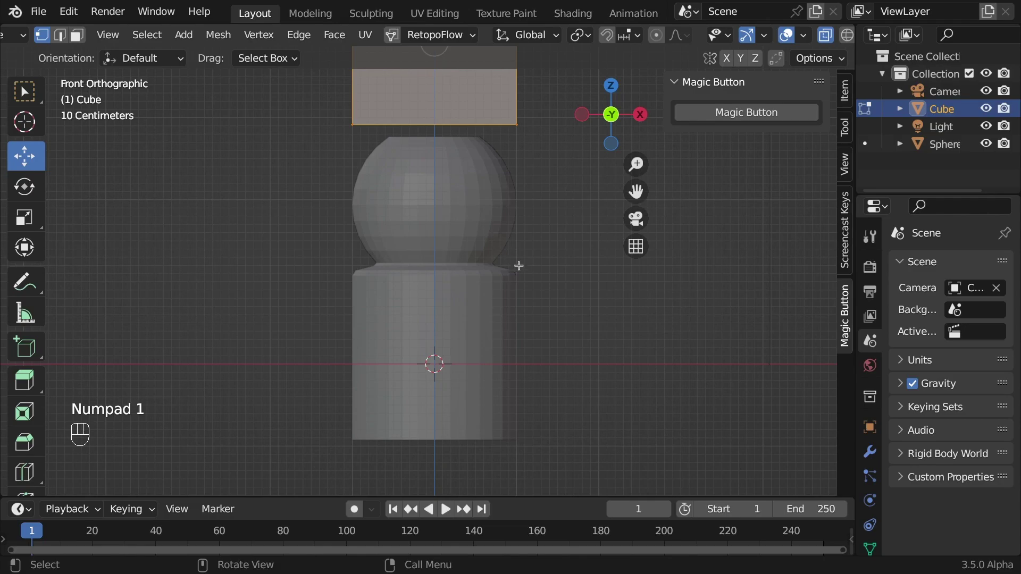
key("Tab")
left_click(446, 219)
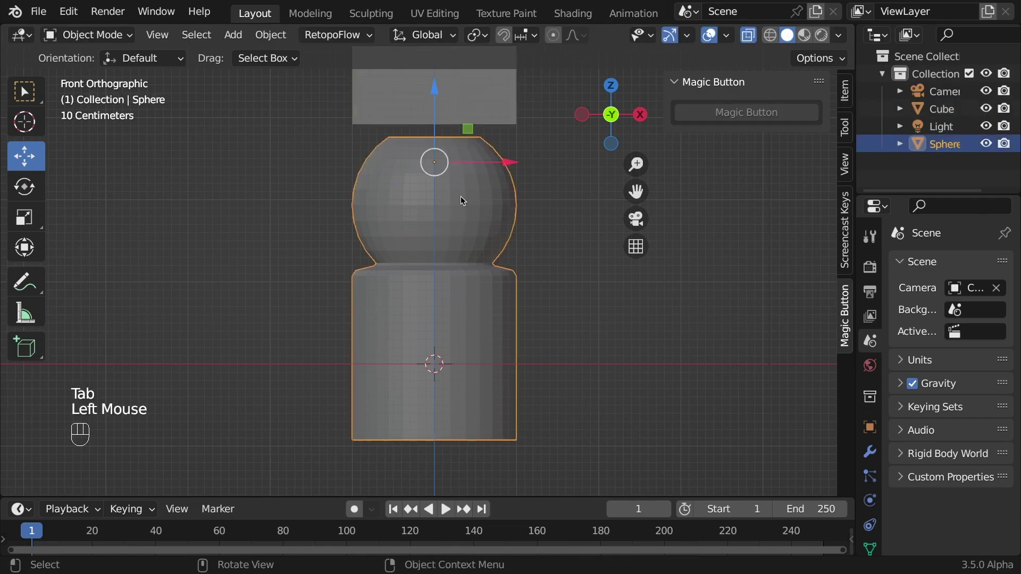
left_click(490, 102, "shift")
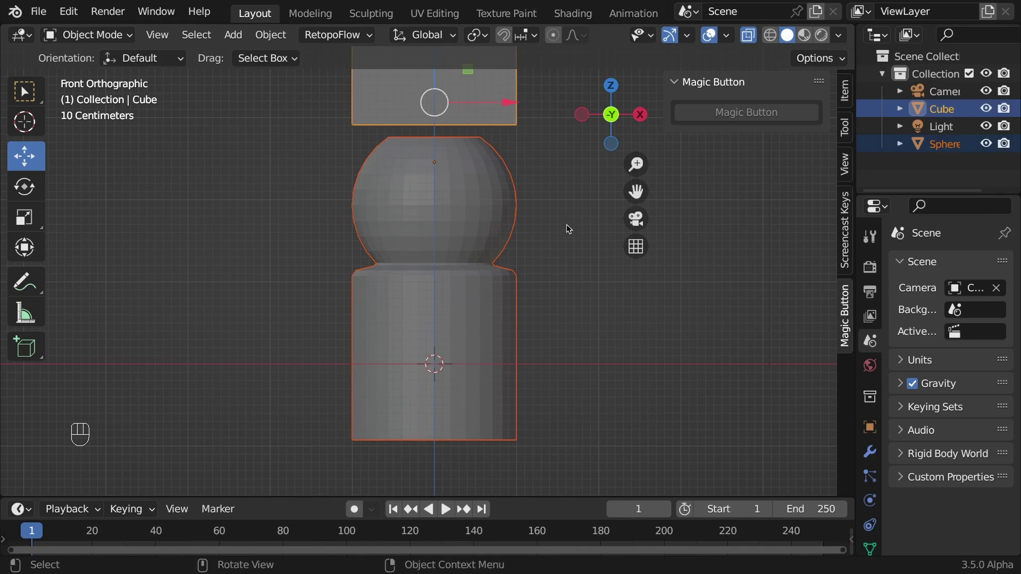
key("ctrl+j")
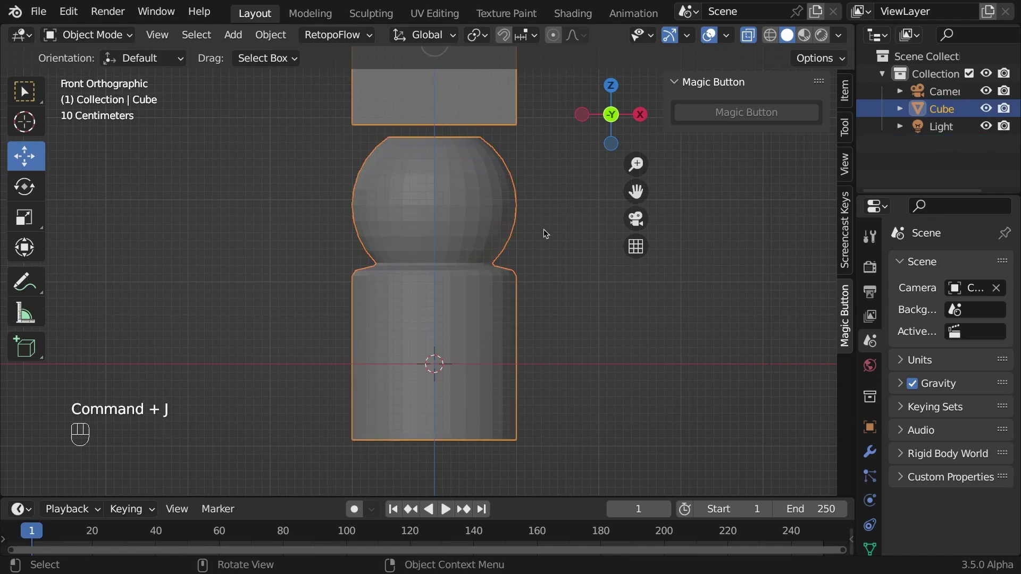
scroll(543, 229, "down", 2)
scroll(500, 221, "down", 1)
Step: Select the rim vertices between cube and dome, run Magic Button (Python error), and exit Edit Mode
left_click(501, 194)
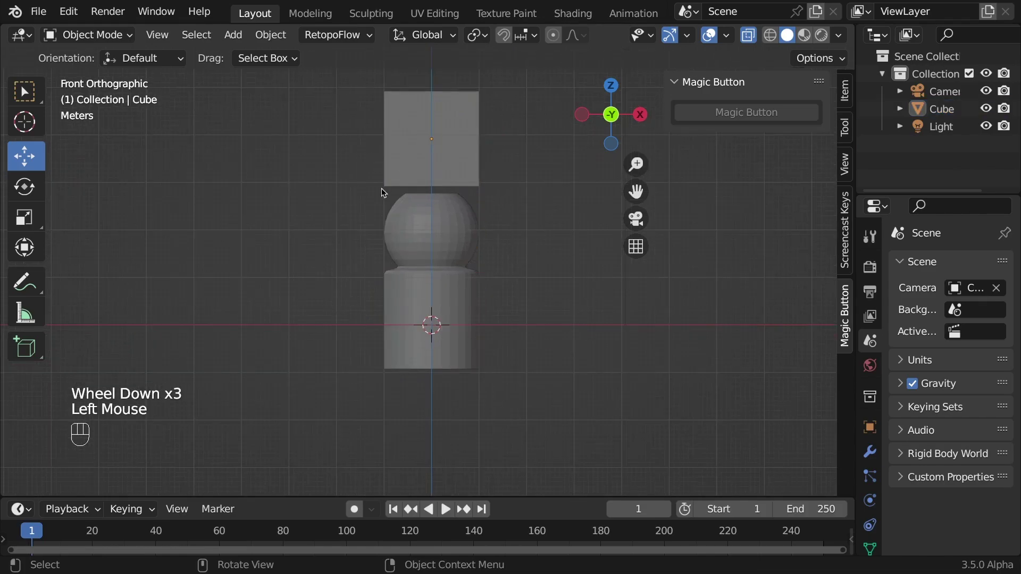
double_click(443, 167)
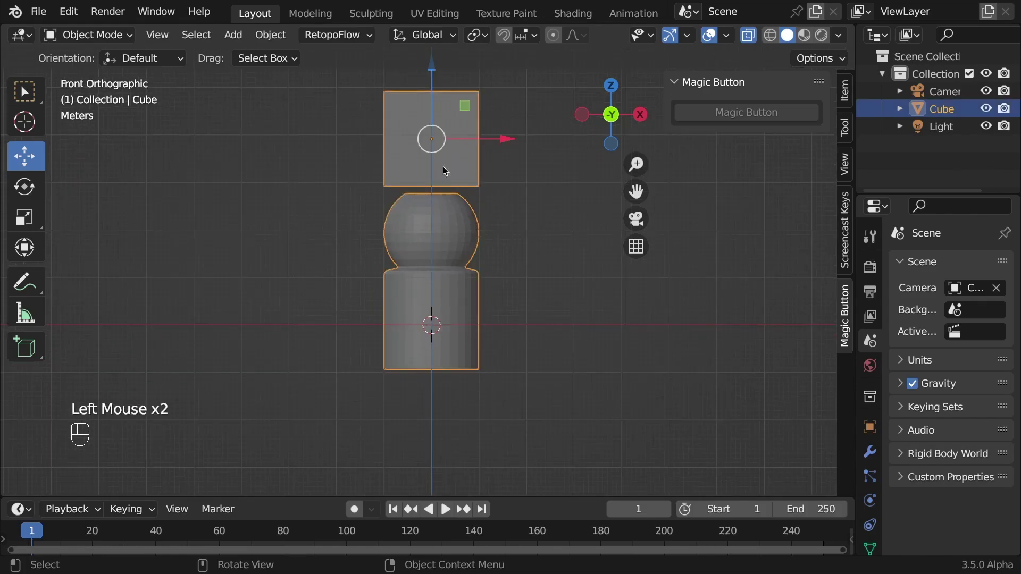
key("Tab")
scroll(505, 196, "up", 2)
scroll(523, 146, "up", 1)
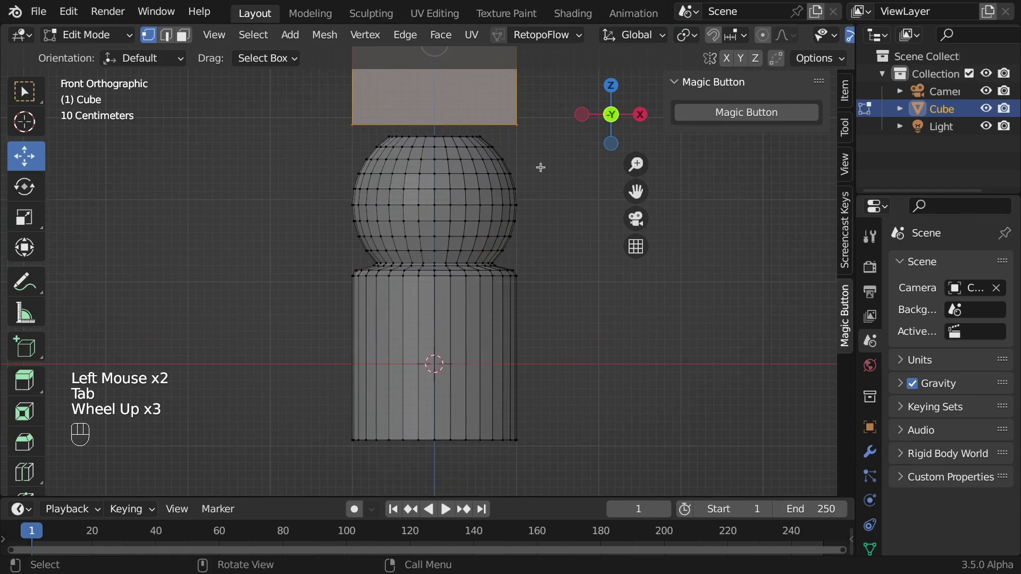
left_click(311, 132)
left_click_drag(340, 118, 558, 140)
mouse_move(587, 189)
middle_mouse_down()
mouse_move(531, 198)
mouse_move(564, 208)
middle_mouse_up()
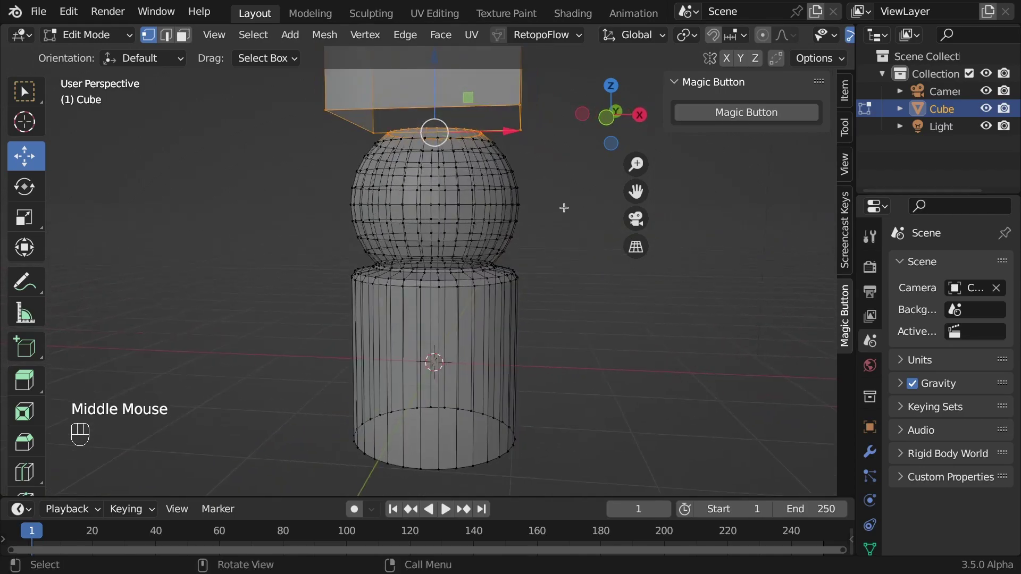
scroll(564, 208, "down", 2)
middle_click_drag(564, 208, 564, 192)
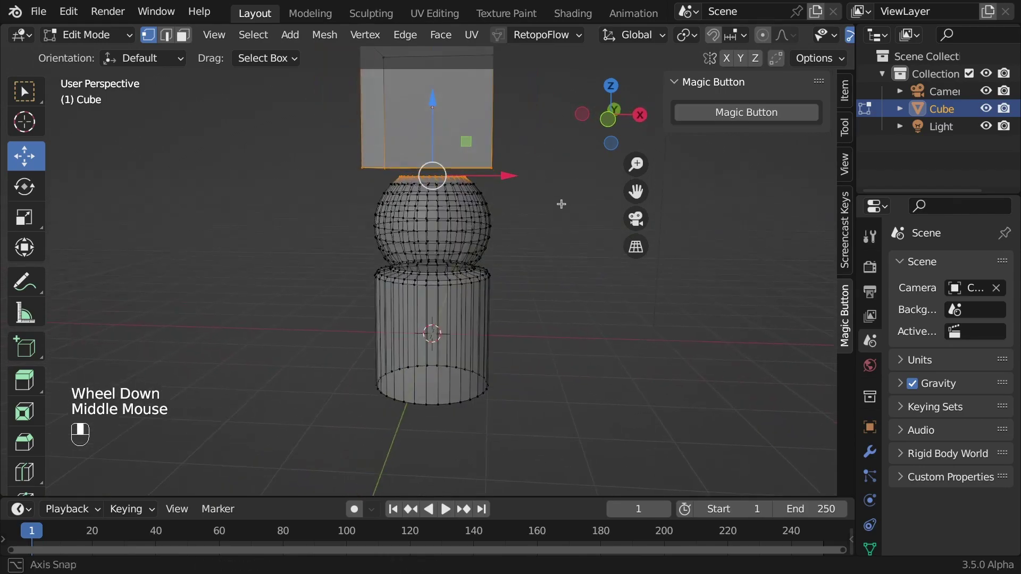
left_click(813, 114)
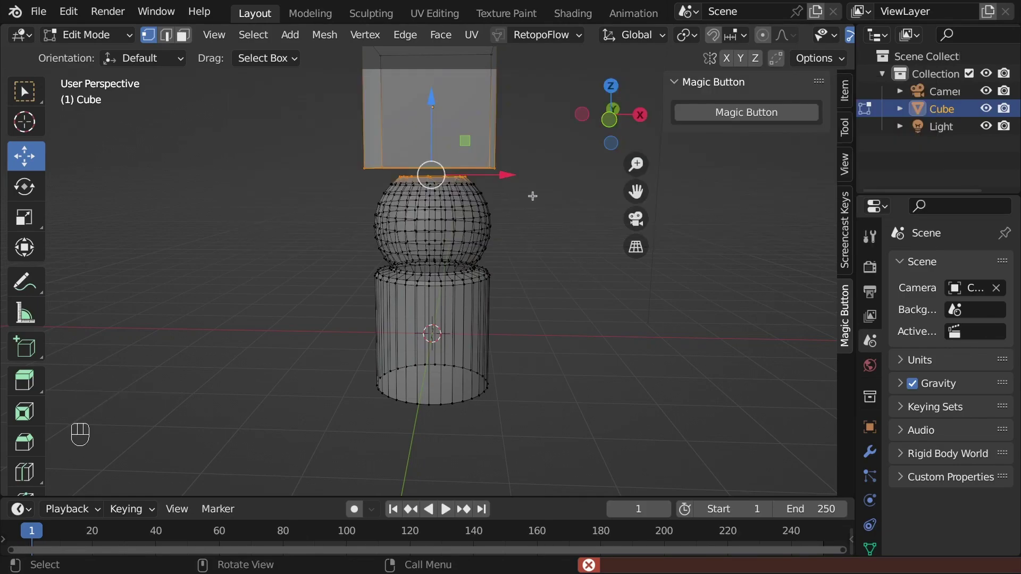
key("Tab")
scroll(540, 196, "down", 1)
scroll(540, 196, "down", 1)
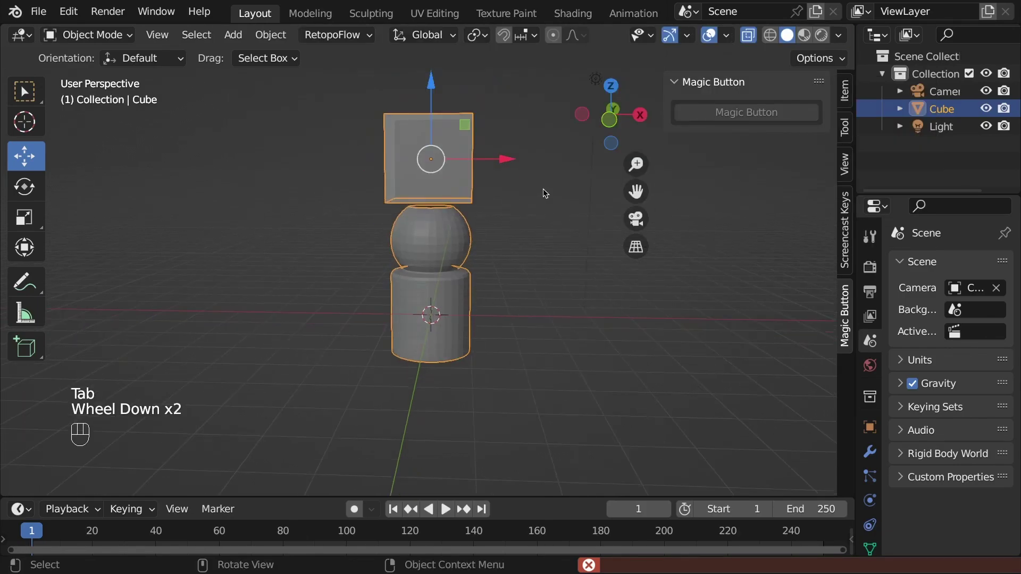
Step: In Edit Mode and front view, box-select all vertices of the top cube
key("Tab")
left_click(534, 184)
middle_click_drag(529, 176, 531, 166)
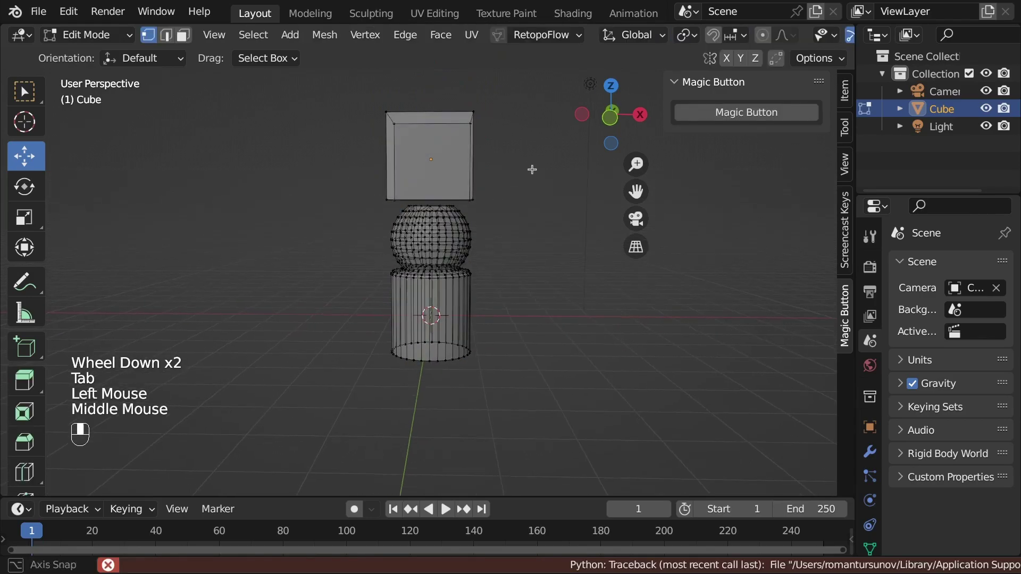
key("KP_1")
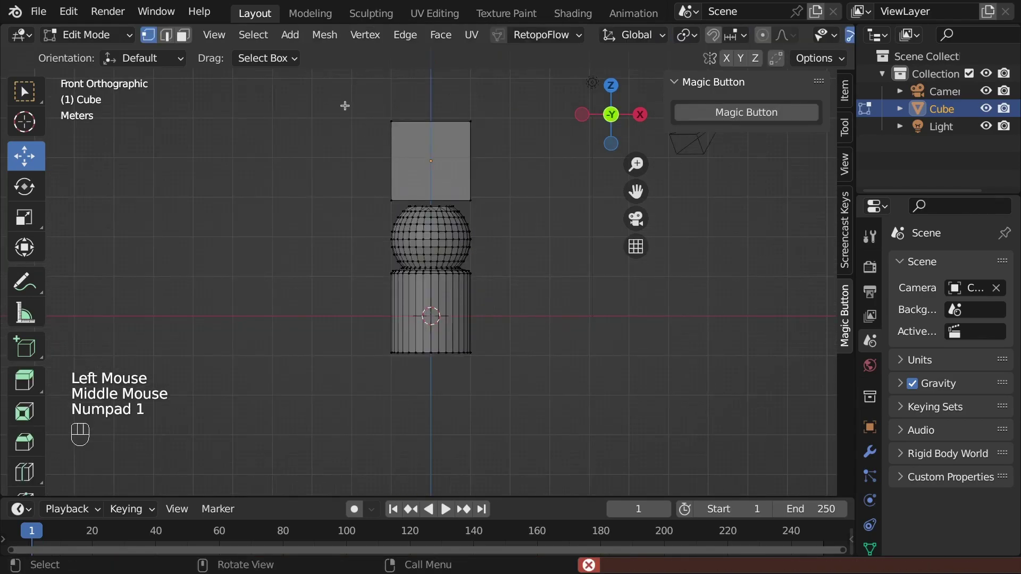
left_click_drag(344, 105, 541, 202)
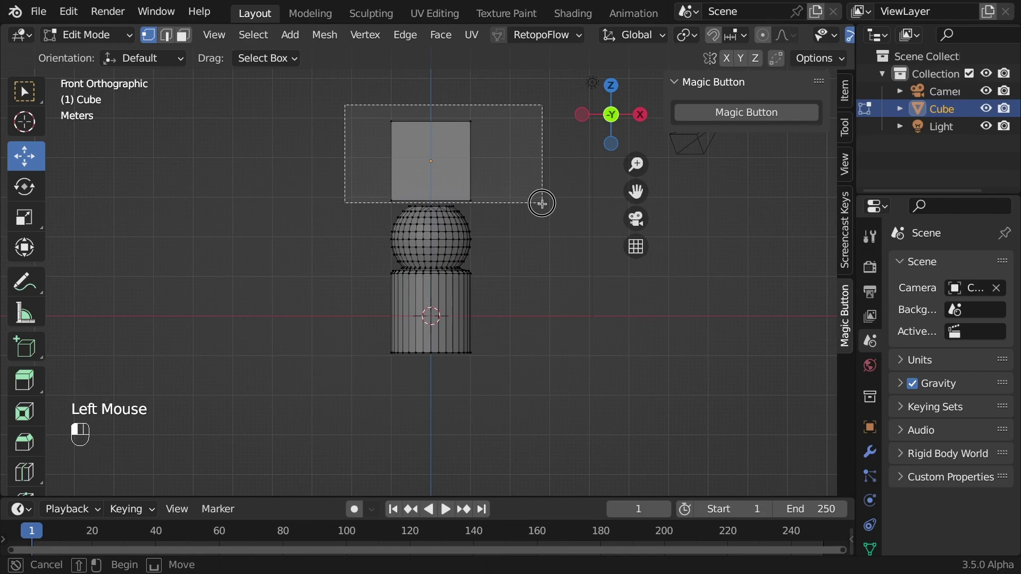
left_click_drag(541, 202, 541, 203)
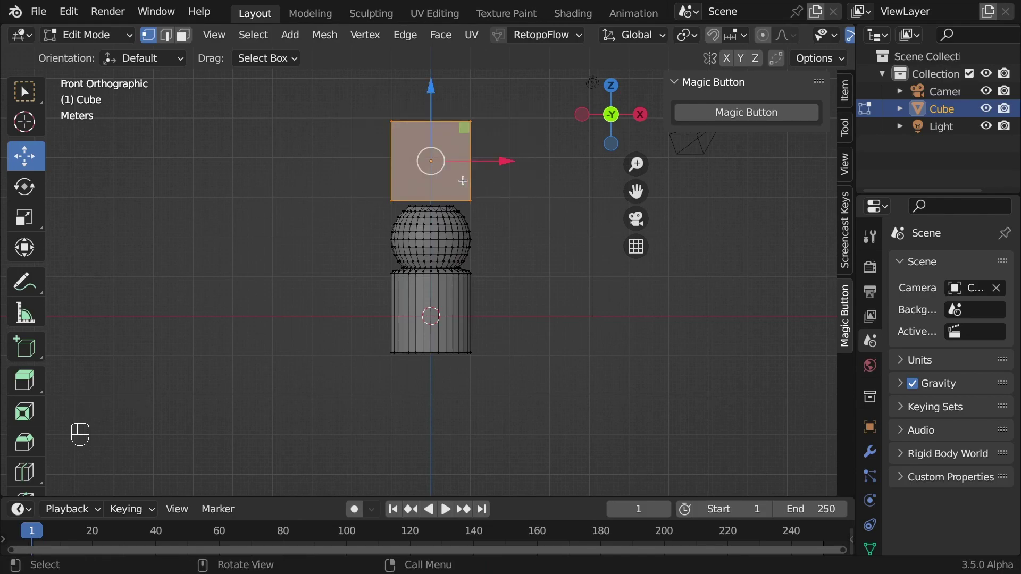
Step: Subdivide the selected cube twice from the right-click menu, then deselect
right_click(425, 160)
left_click(426, 158)
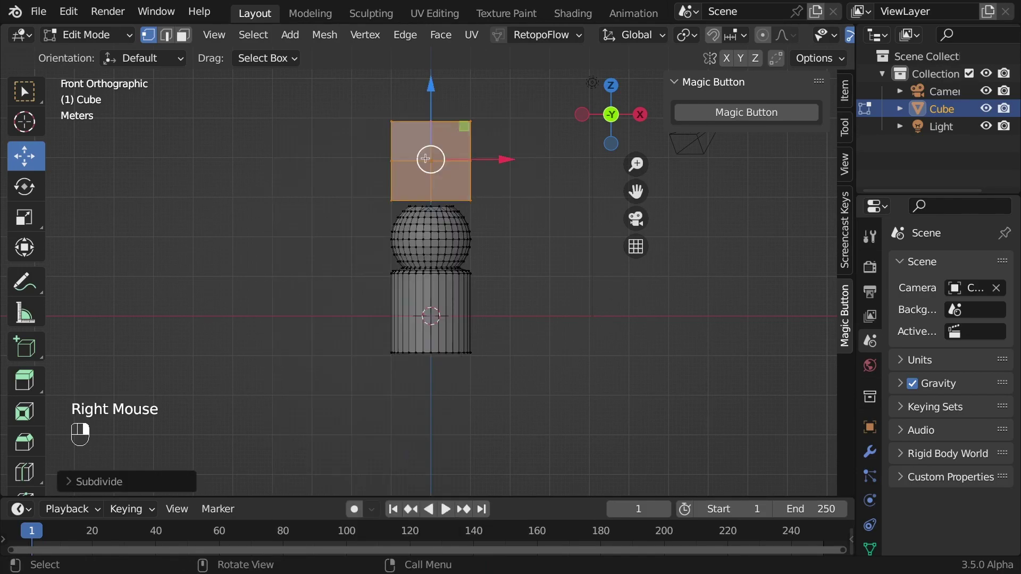
right_click(425, 158)
left_click(421, 155)
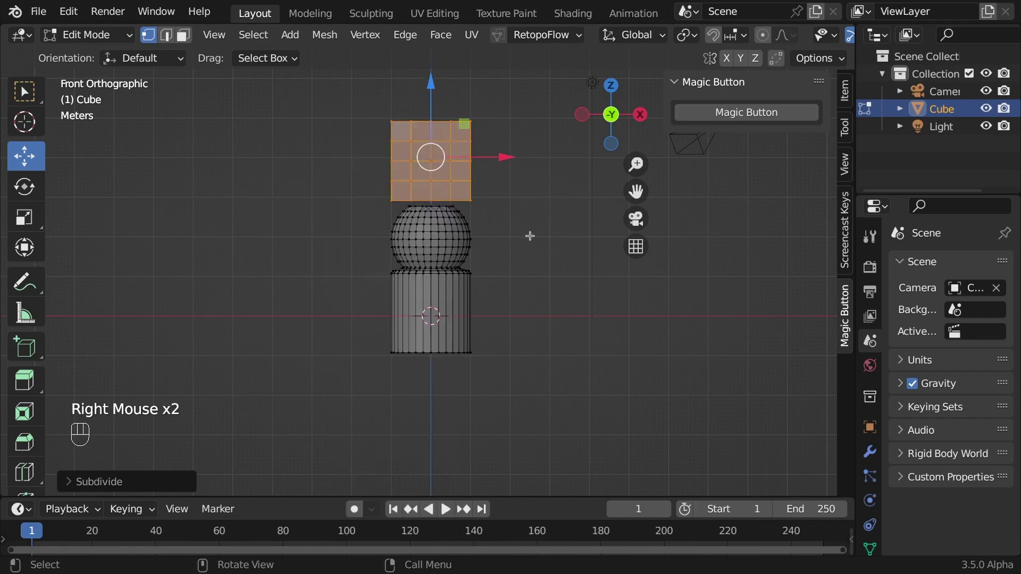
left_click(529, 224)
scroll(529, 224, "up", 3)
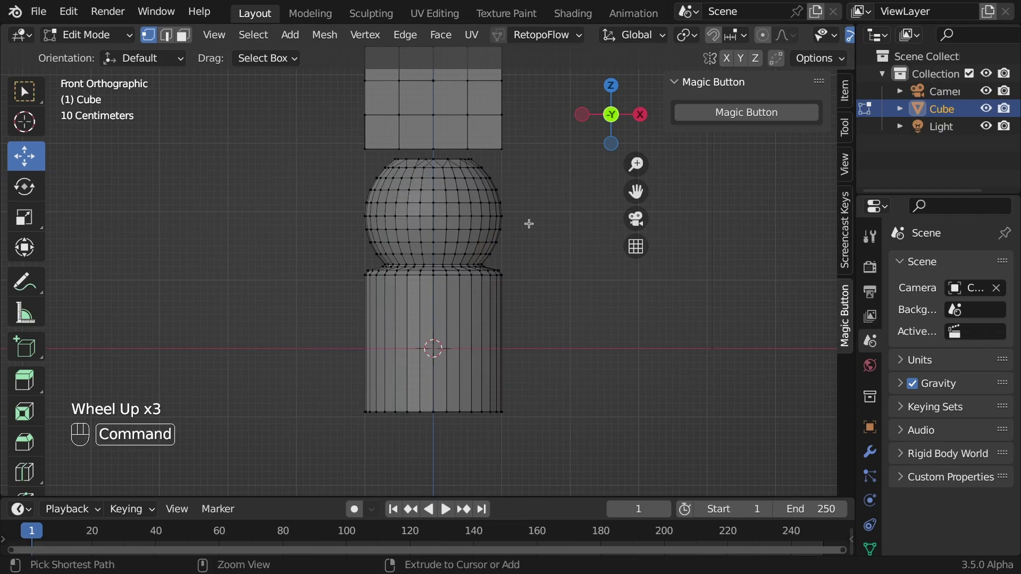
Step: Undo back to the unsubdivided cube, re-entering Edit Mode
key("super+z")
key("super+z")
key("super+z")
key("super+z")
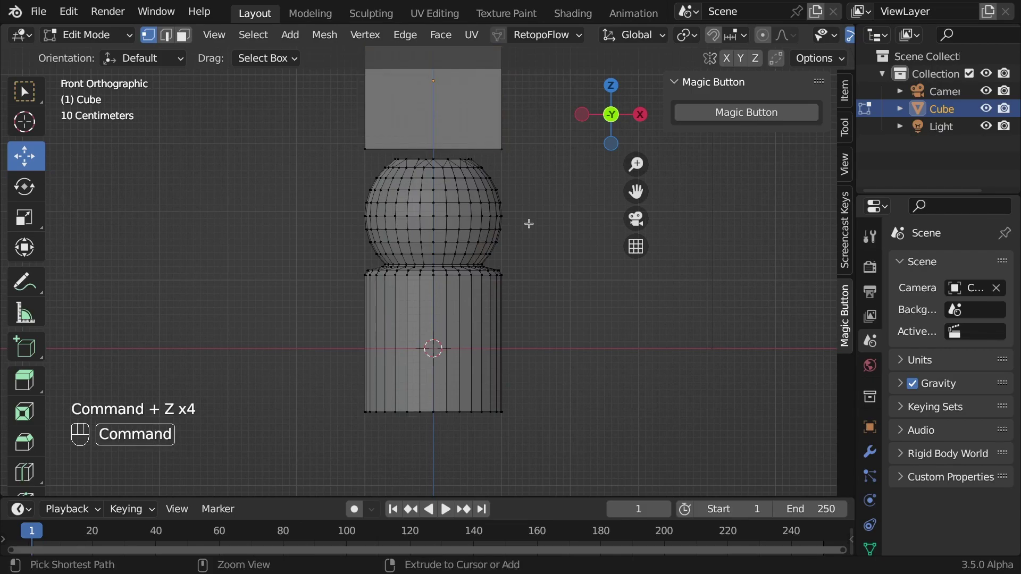
key("super+z")
key("super+z")
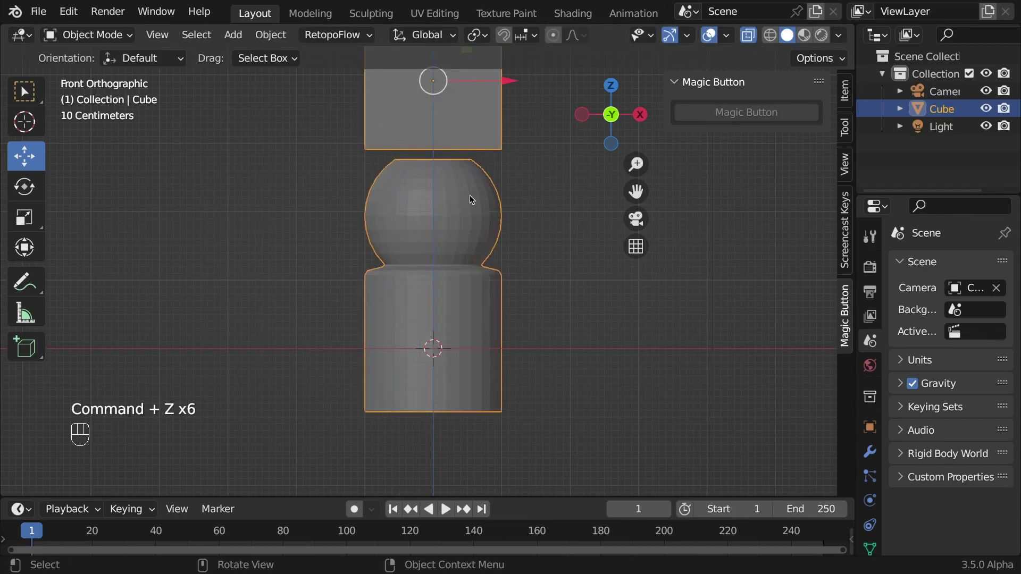
key("Tab")
key("super+z")
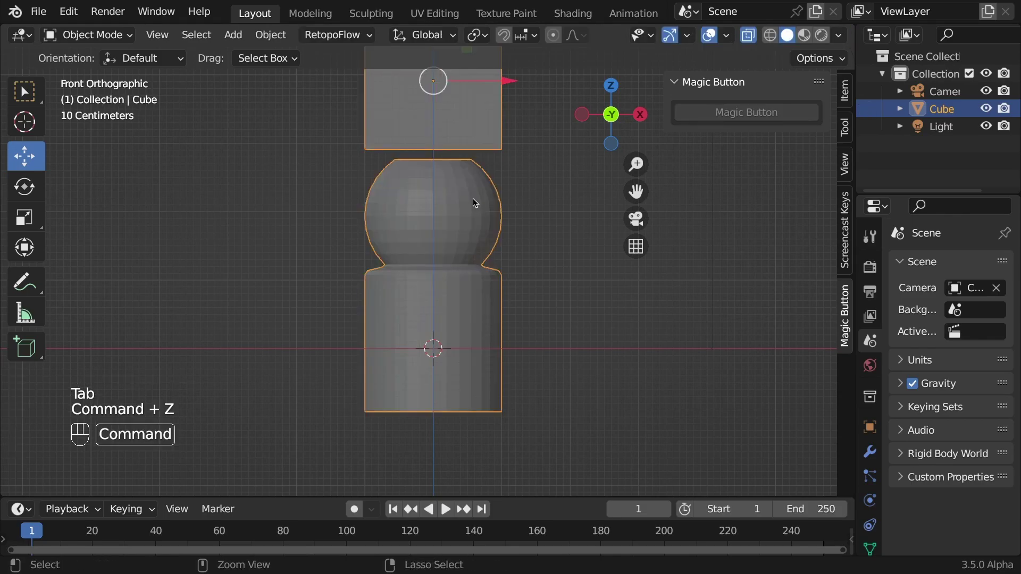
key("super+z")
key("super+z")
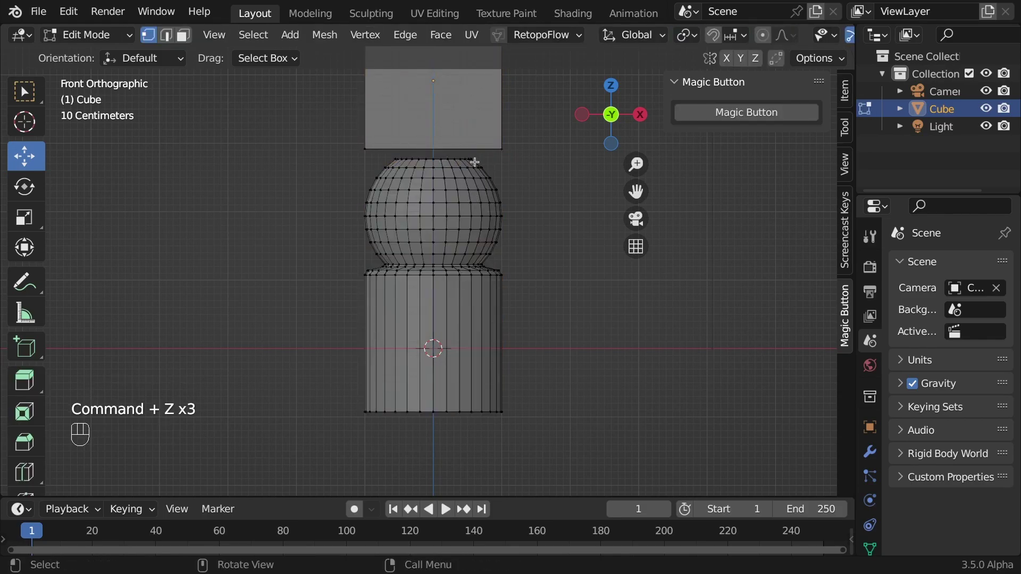
scroll(527, 193, "up", 1)
scroll(527, 193, "down", 1)
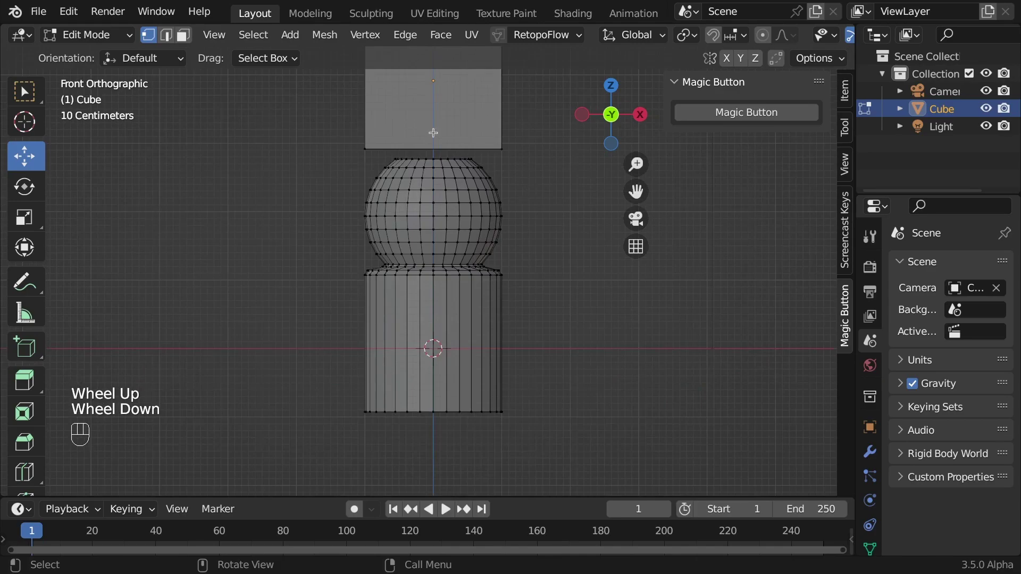
scroll(403, 122, "down", 1)
Step: Reselect the top cube's vertices and subdivide it twice again into a 4x4 grid
mouse_move(348, 81)
left_mouse_down()
mouse_move(395, 127)
mouse_move(522, 192)
left_mouse_up()
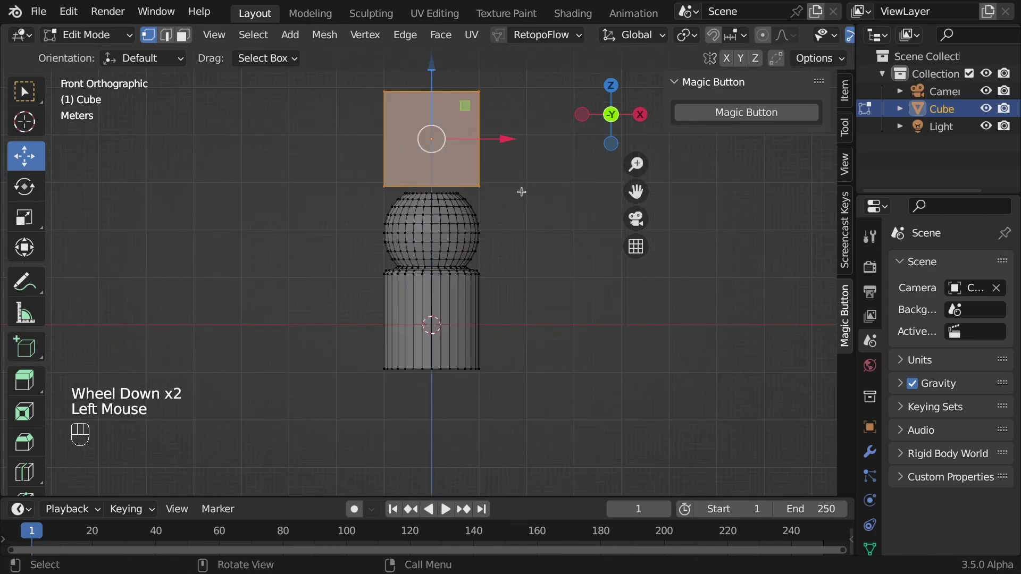
right_click(443, 161)
left_click(439, 149)
right_click(439, 150)
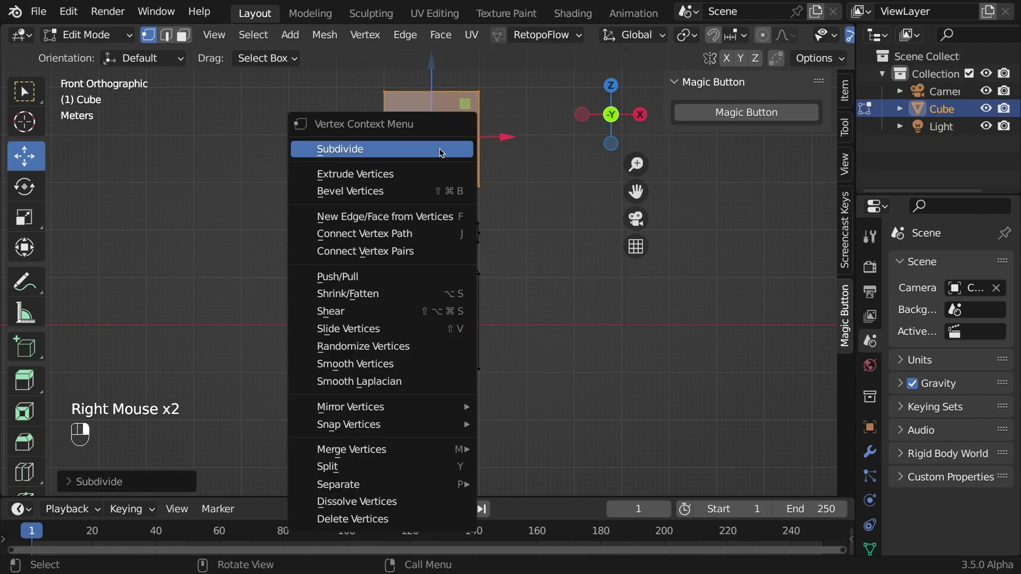
left_click(440, 149)
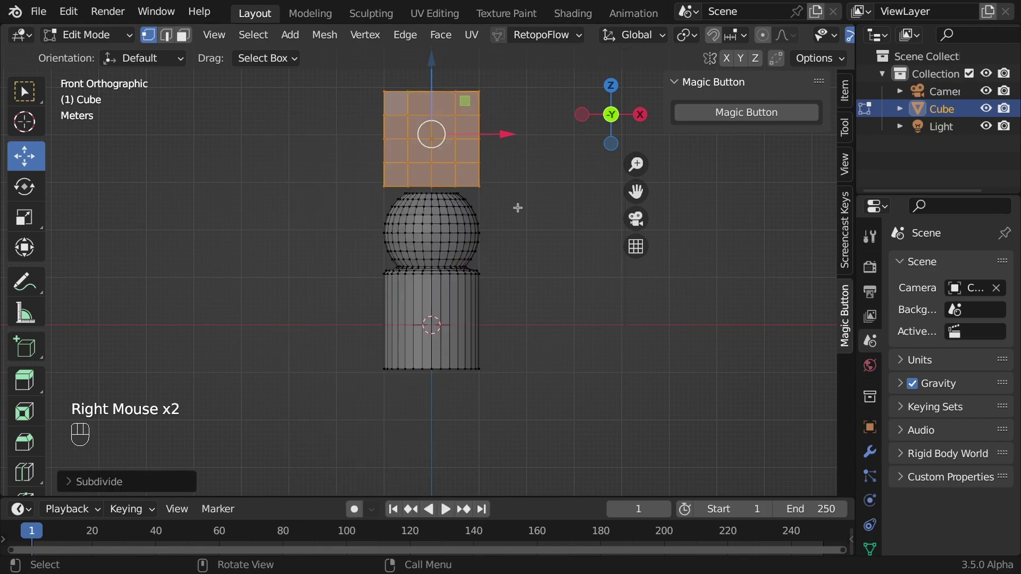
scroll(518, 207, "up", 2)
Step: Box-select the cube's bottom edge and sphere's top ring, then bridge them with Magic Button
left_click(503, 182)
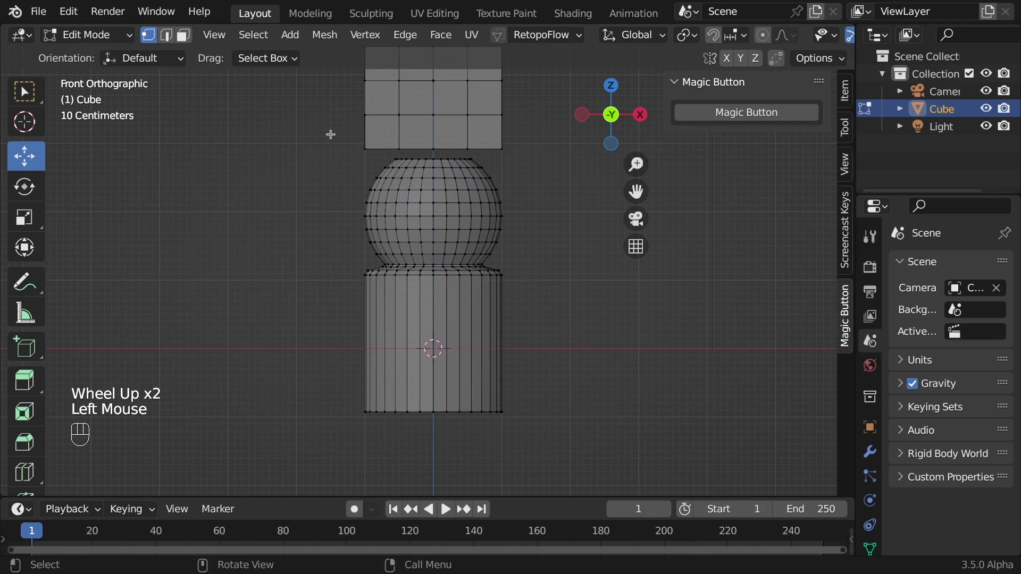
left_click_drag(330, 135, 555, 166)
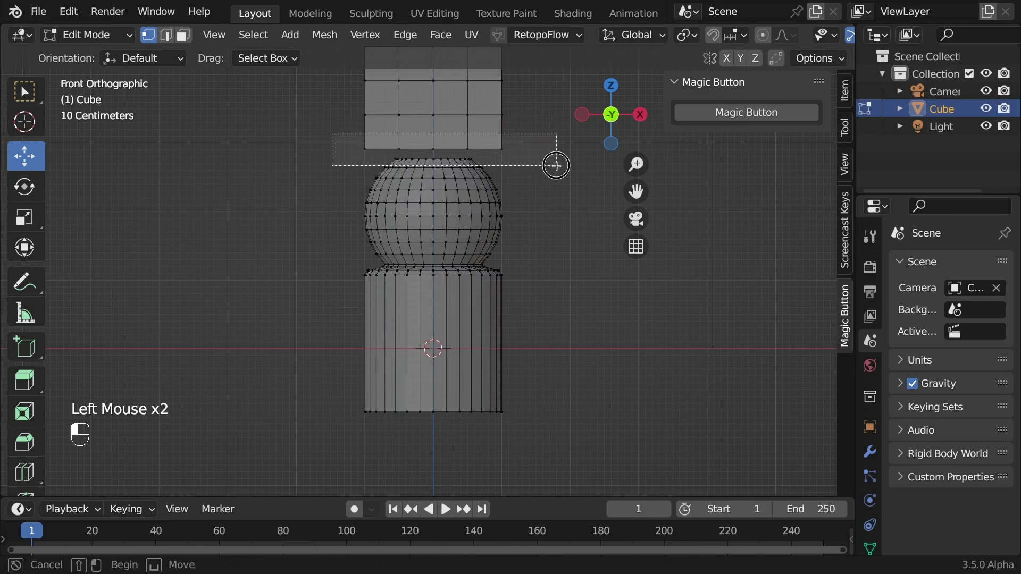
left_click_drag(556, 165, 554, 164)
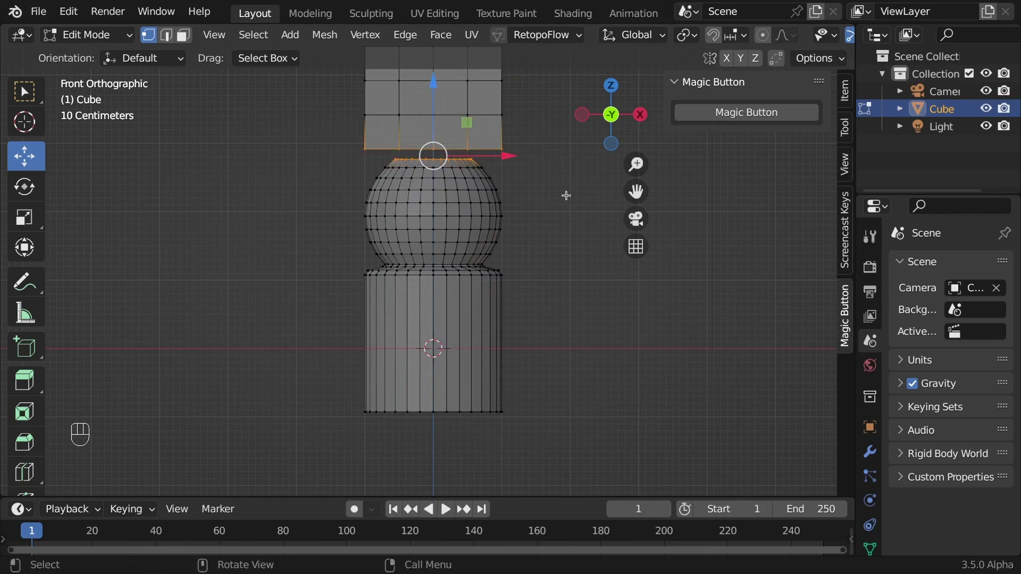
middle_click_drag(566, 195, 638, 167)
left_click(728, 118)
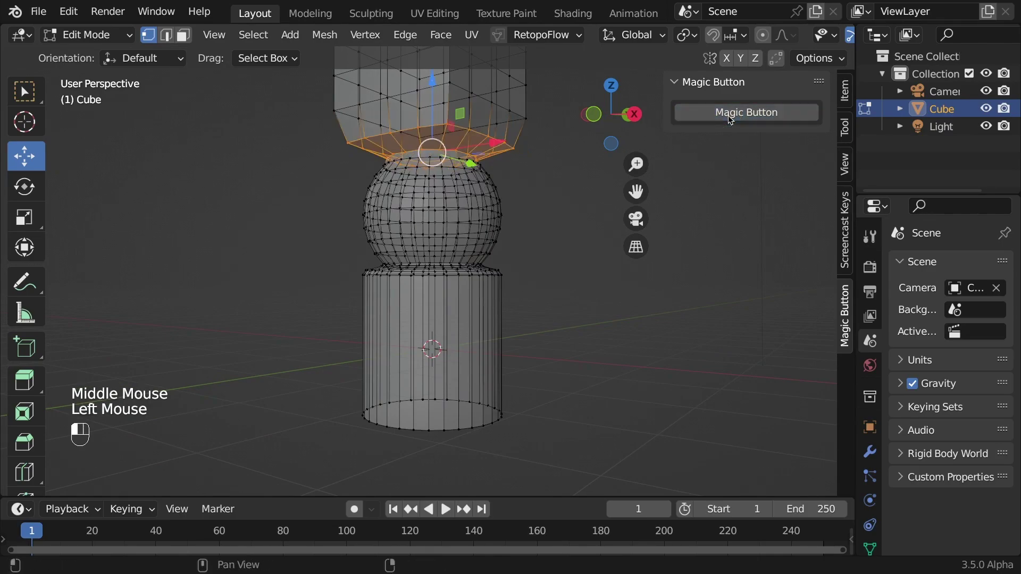
middle_click_drag(522, 210, 595, 233)
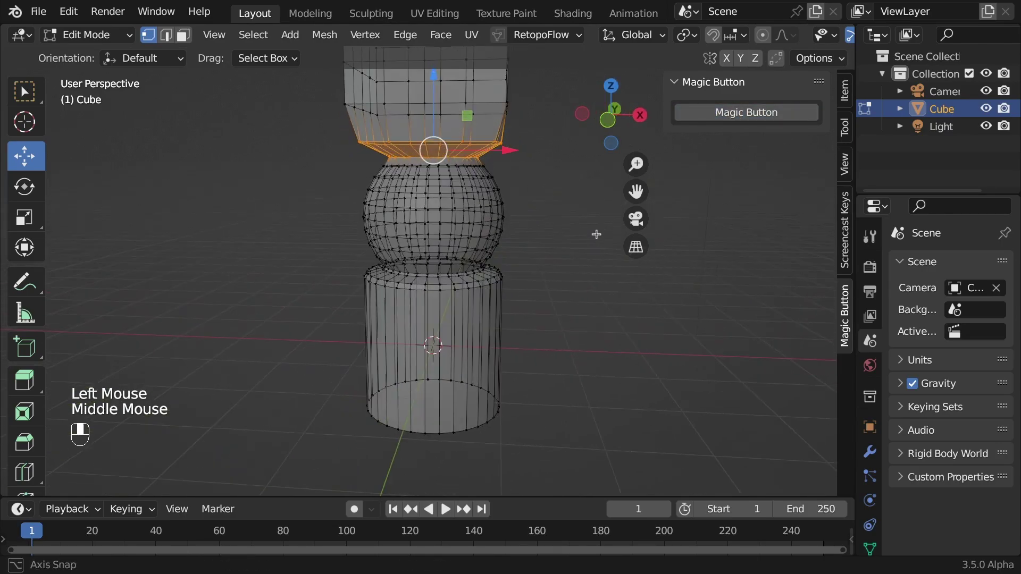
scroll(479, 192, "up", 2)
scroll(530, 230, "down", 1)
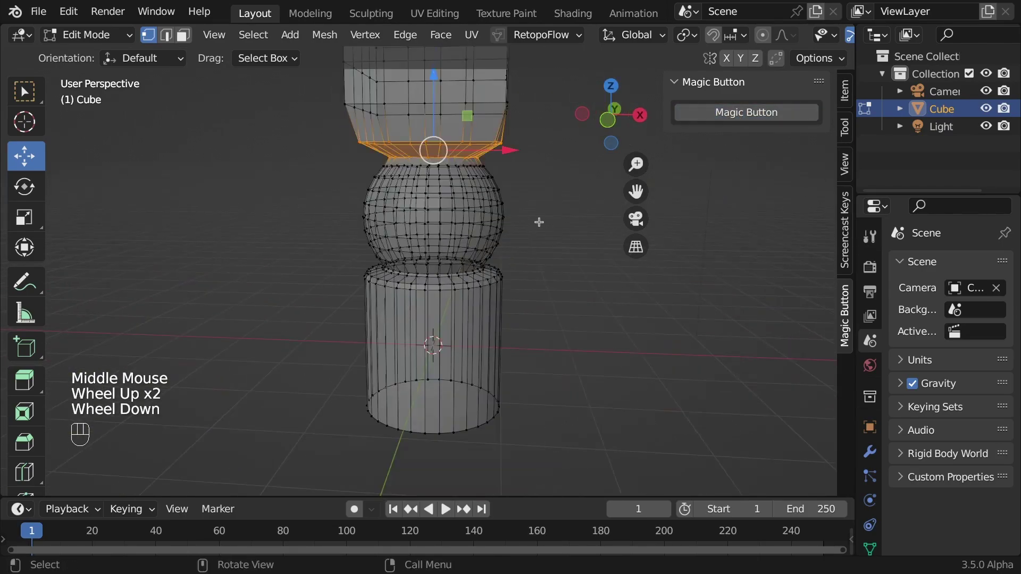
Step: Undo the Magic Button bridge and return to the front view
middle_click_drag(536, 225, 578, 252, "shift")
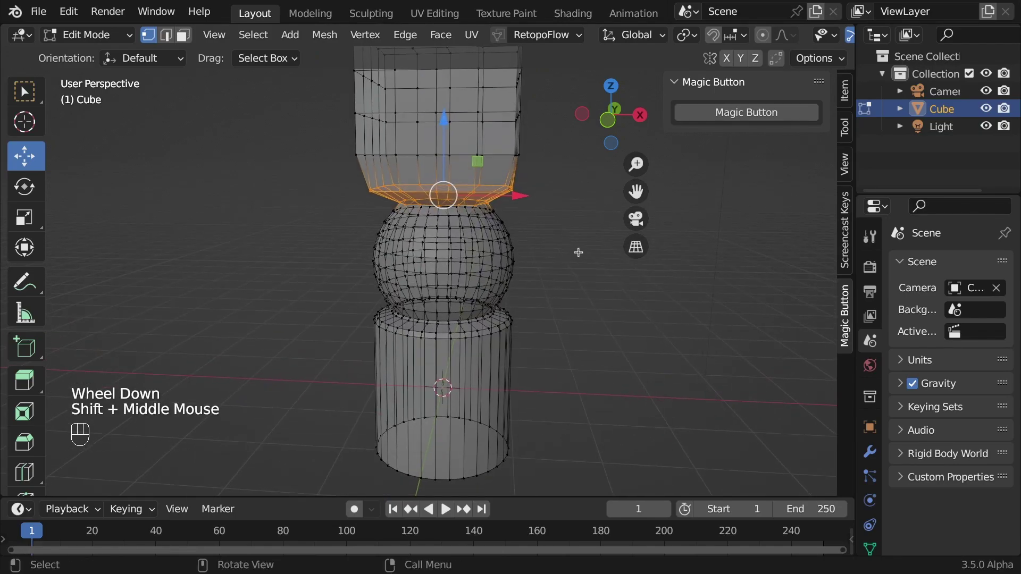
key("super")
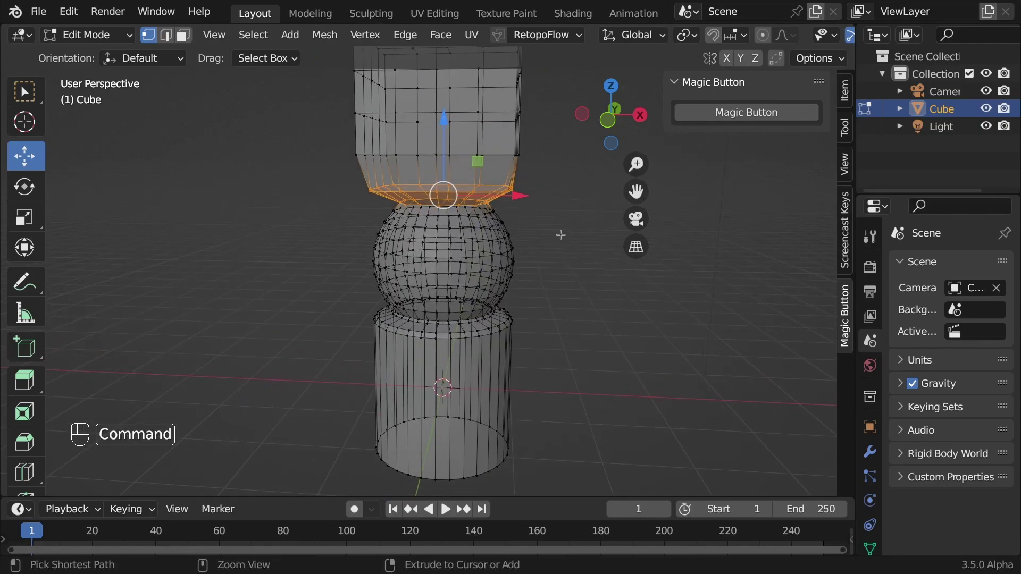
key("super+z")
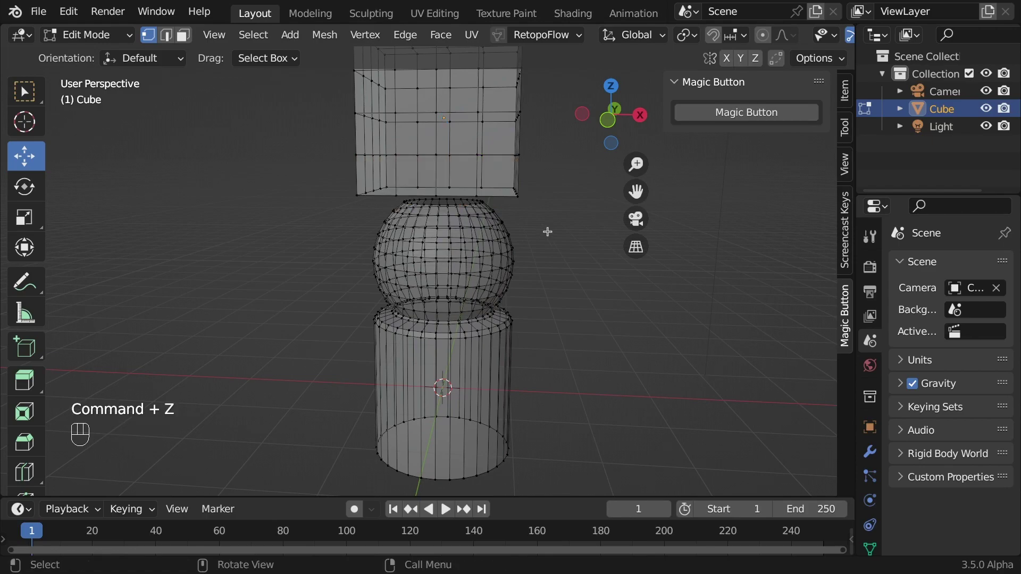
scroll(548, 232, "down", 1)
middle_click_drag(547, 232, 560, 220)
key("KP_1")
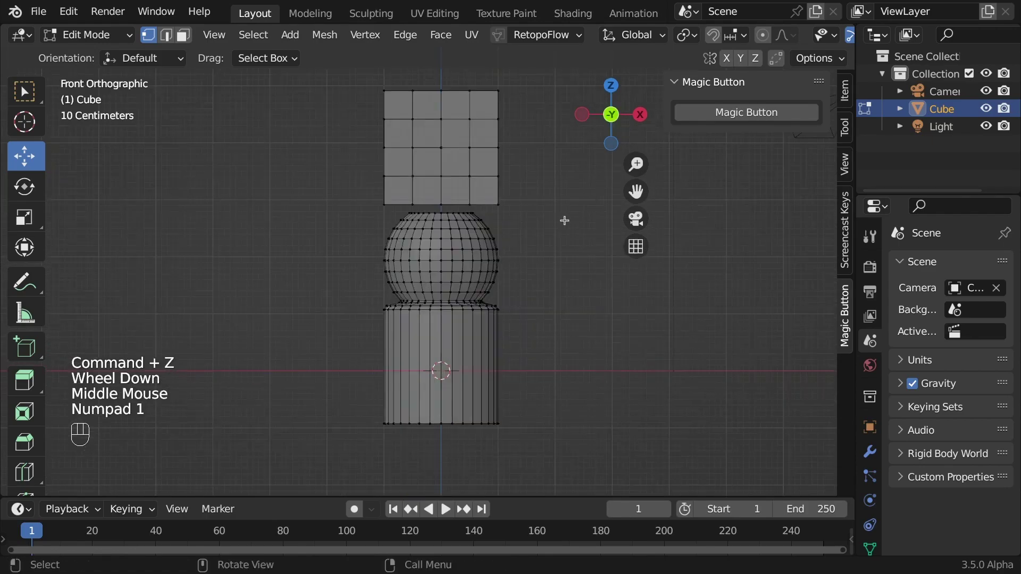
scroll(565, 220, "up", 3)
Step: Extrude the cube's bottom edge ring slightly downward
left_click_drag(331, 125, 592, 146)
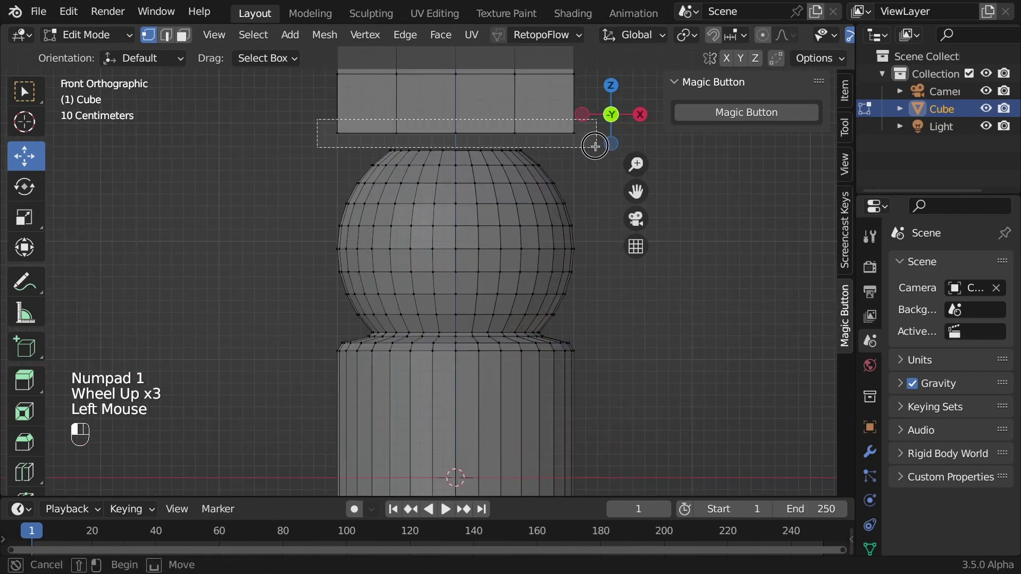
scroll(593, 146, "down", 1)
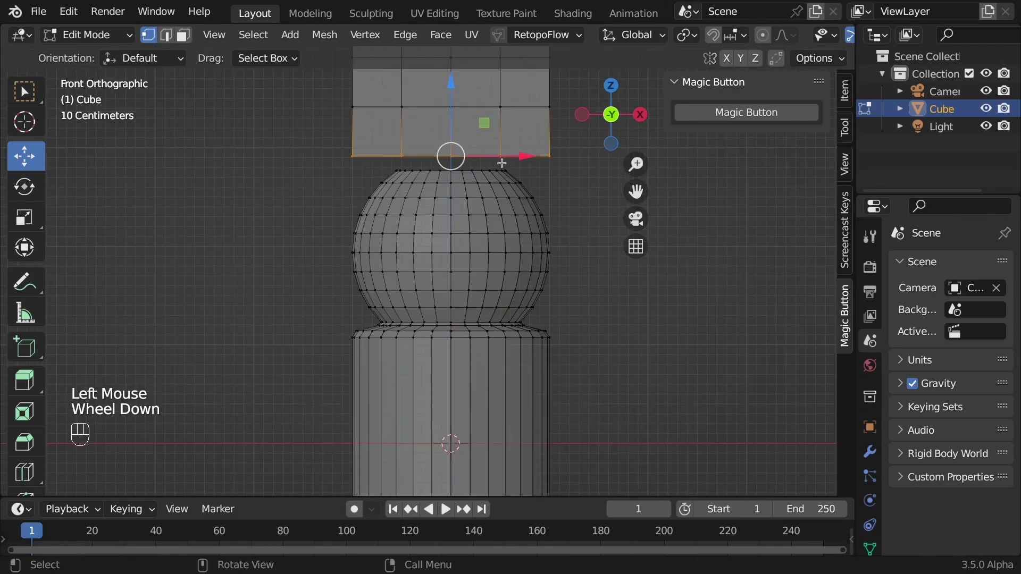
key("e")
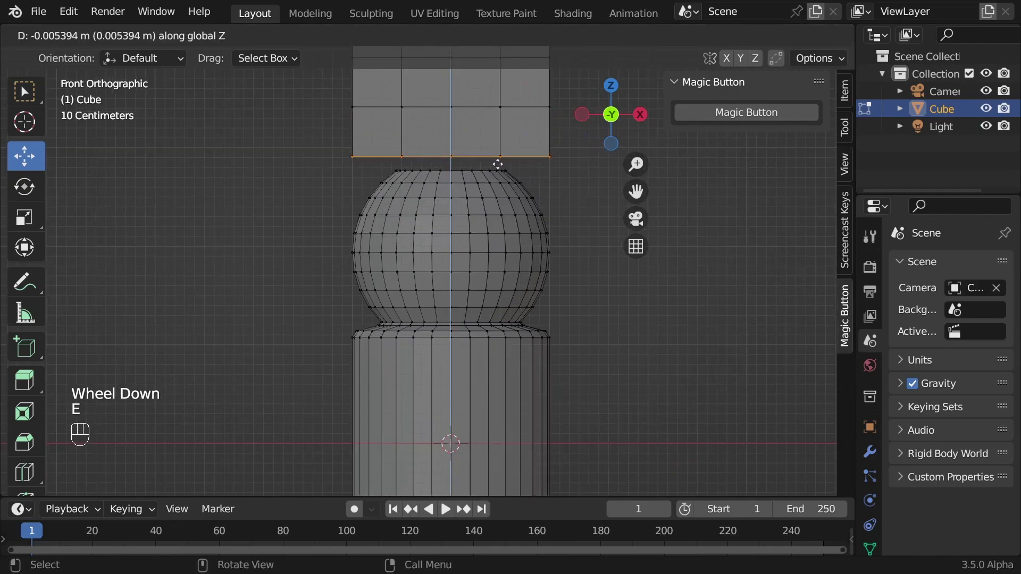
left_click(497, 166)
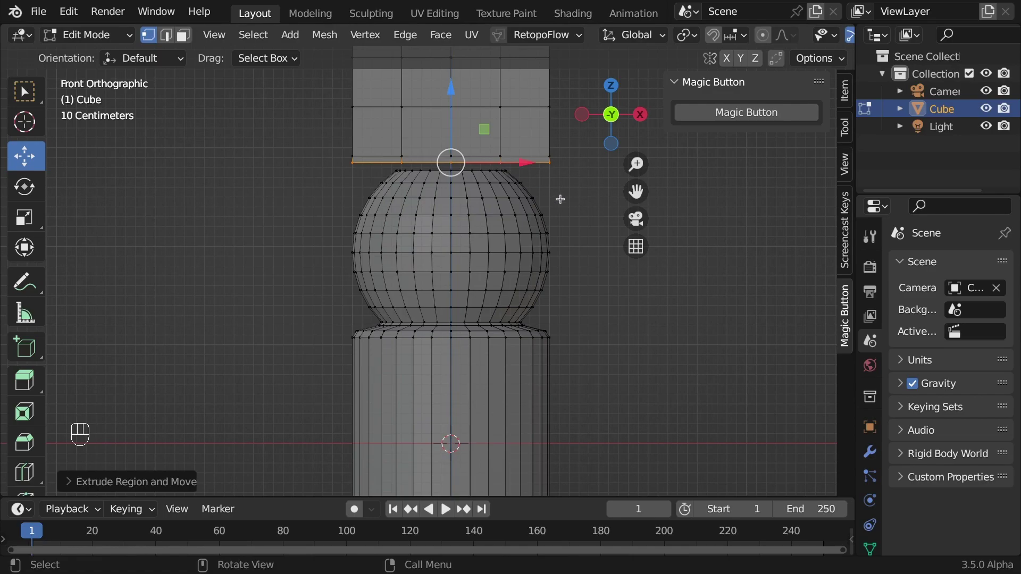
scroll(560, 198, "up", 1)
Step: Extrude the sphere's top ring upward along Z, then select both rings
left_click_drag(370, 147, 556, 158)
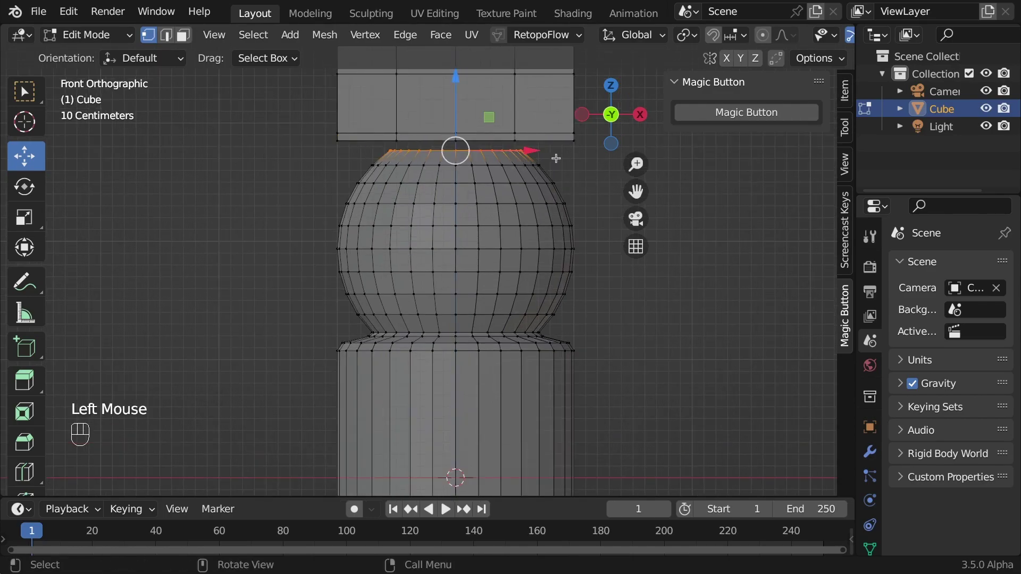
key("e")
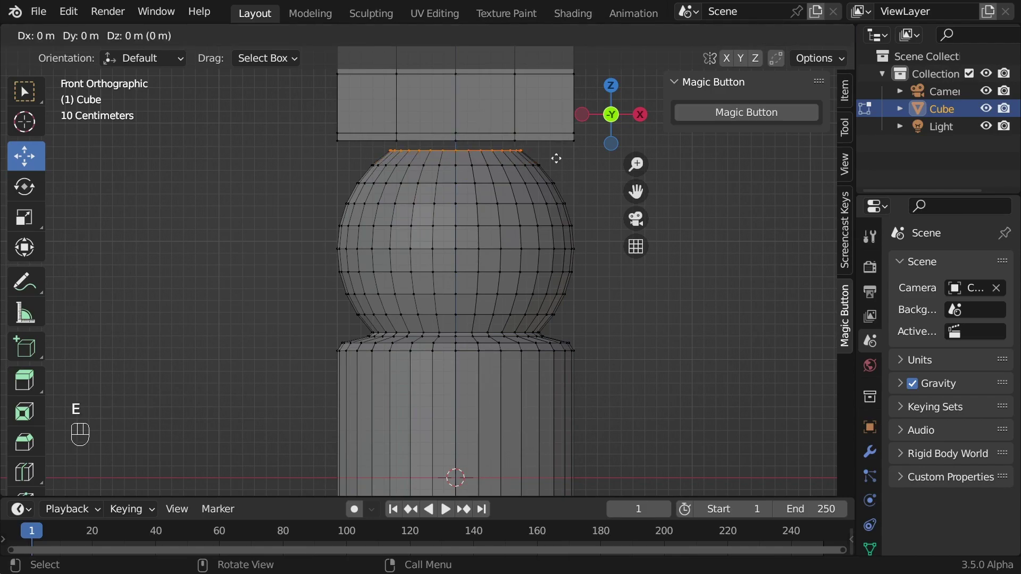
key("z")
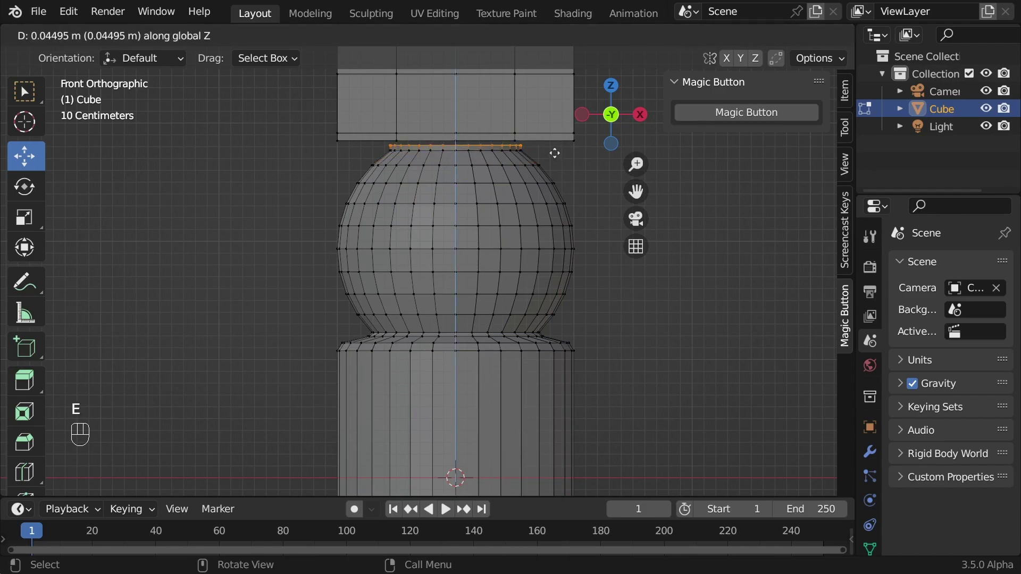
left_click(554, 153)
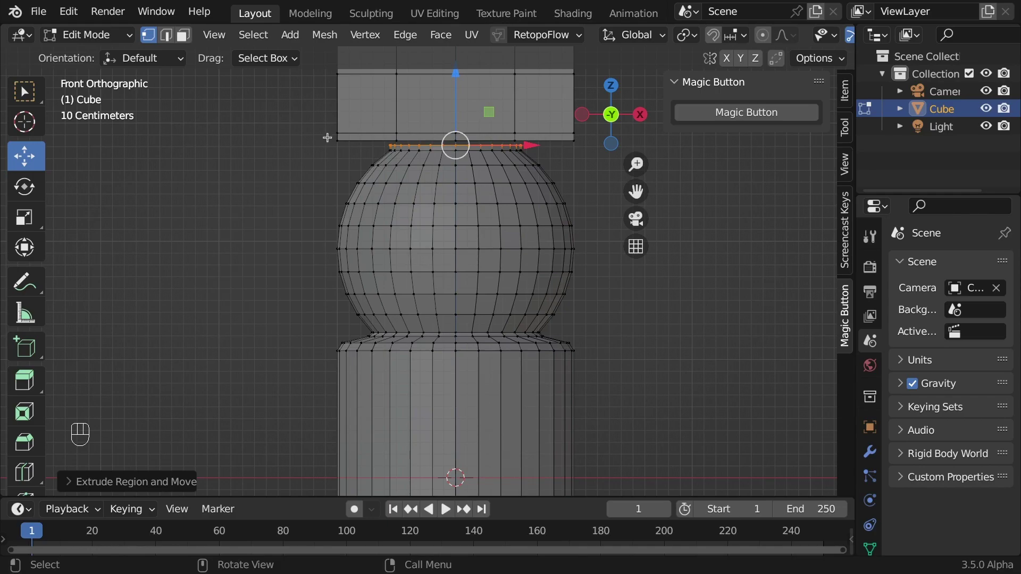
left_click_drag(327, 136, 589, 145, "shift")
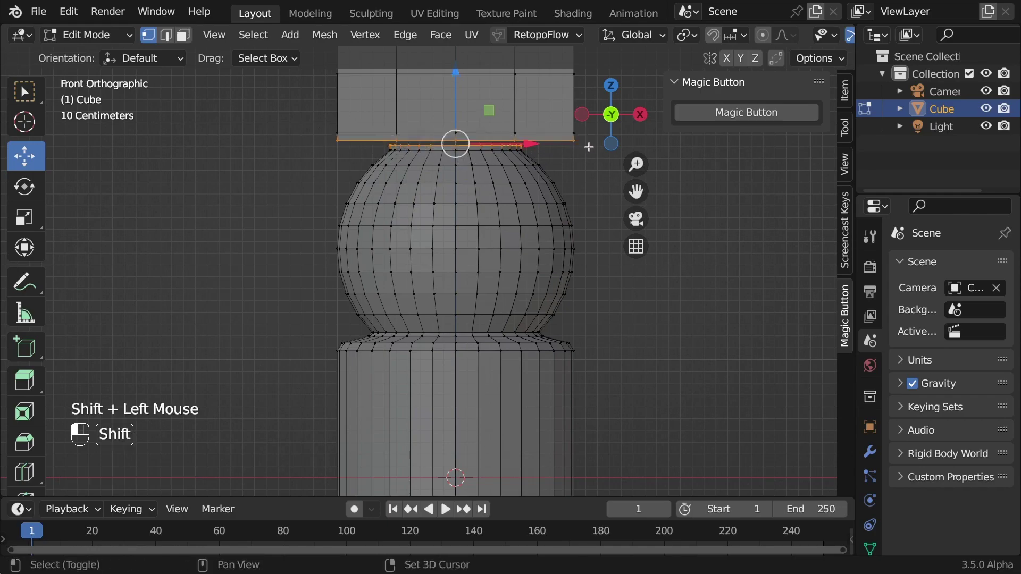
Step: Bridge the two selected rings with Magic Button and switch to Object Mode
left_click(721, 114)
scroll(580, 181, "down", 1)
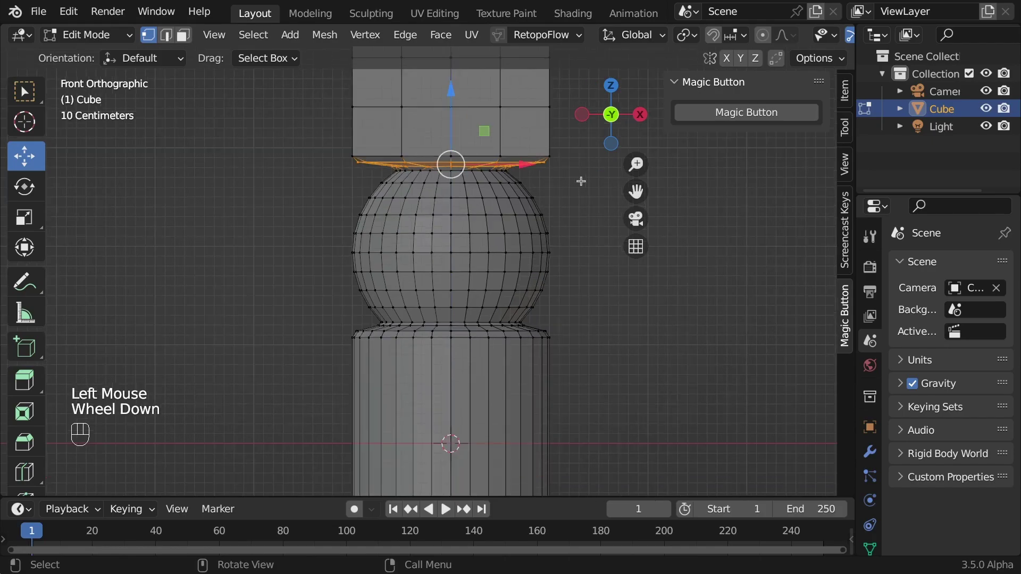
scroll(581, 183, "down", 1)
key("Tab")
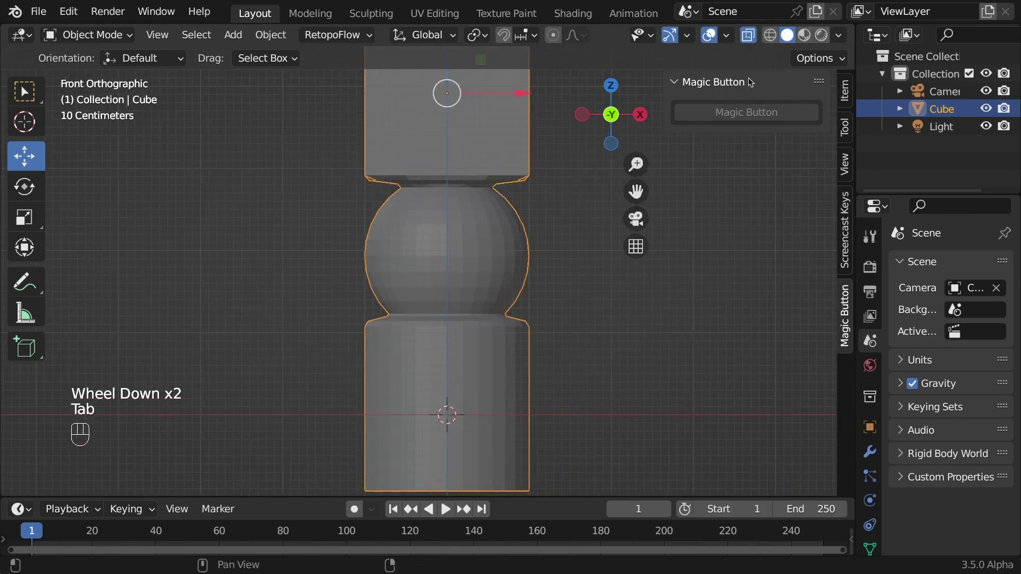
left_click(680, 120)
scroll(573, 251, "down", 1)
Step: View the stack in perspective, select it, and re-enter Edit Mode
left_click(552, 277)
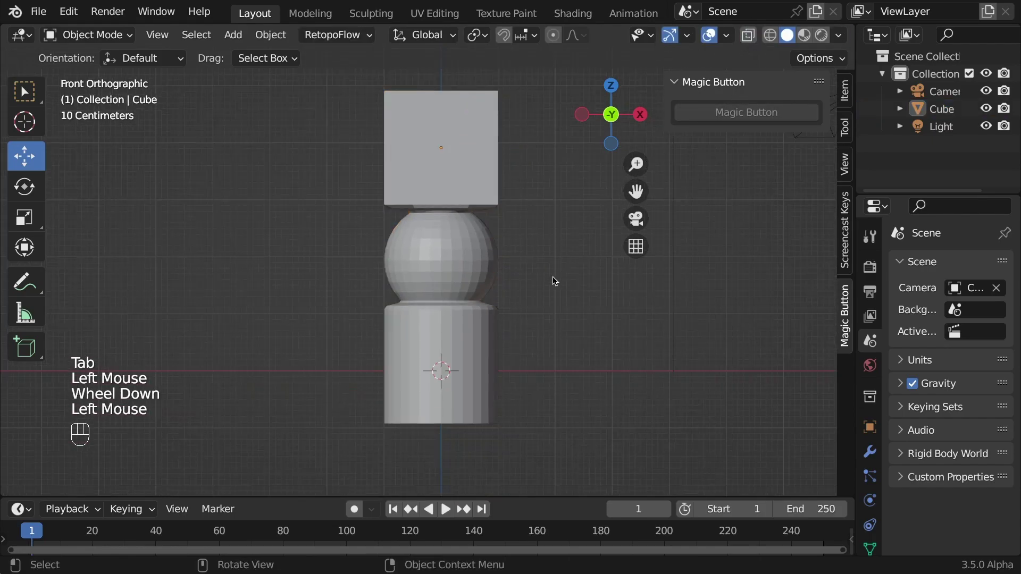
mouse_move(553, 277)
middle_mouse_down()
mouse_move(503, 294)
mouse_move(381, 294)
mouse_move(540, 294)
mouse_move(550, 383)
mouse_move(582, 315)
mouse_move(727, 272)
mouse_move(730, 205)
mouse_move(708, 265)
middle_mouse_up()
left_click(456, 253)
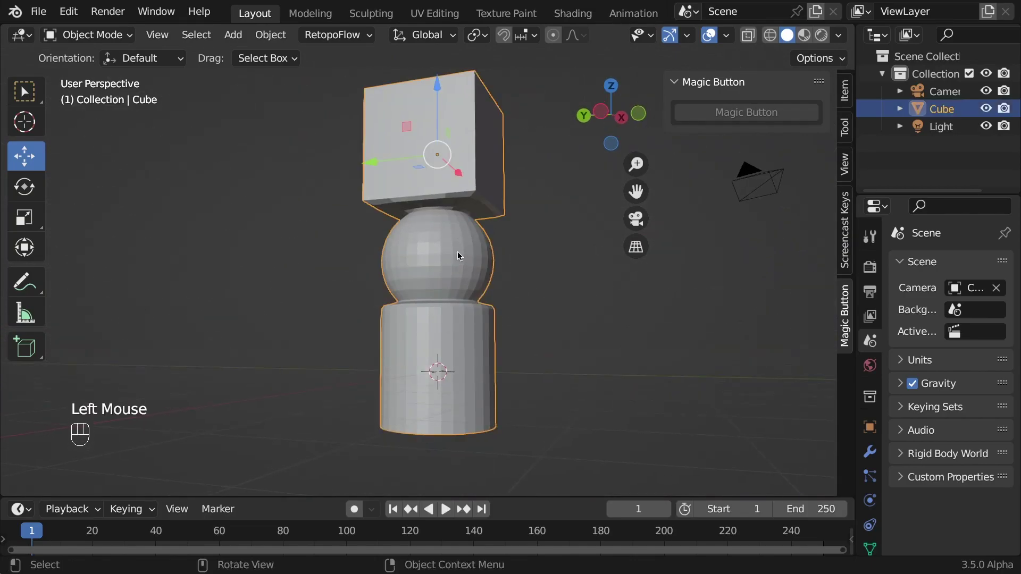
key("Tab")
scroll(525, 258, "up", 3)
left_click(583, 257)
mouse_move(583, 258)
middle_mouse_down()
mouse_move(583, 235)
mouse_move(571, 274)
mouse_move(583, 263)
middle_mouse_up()
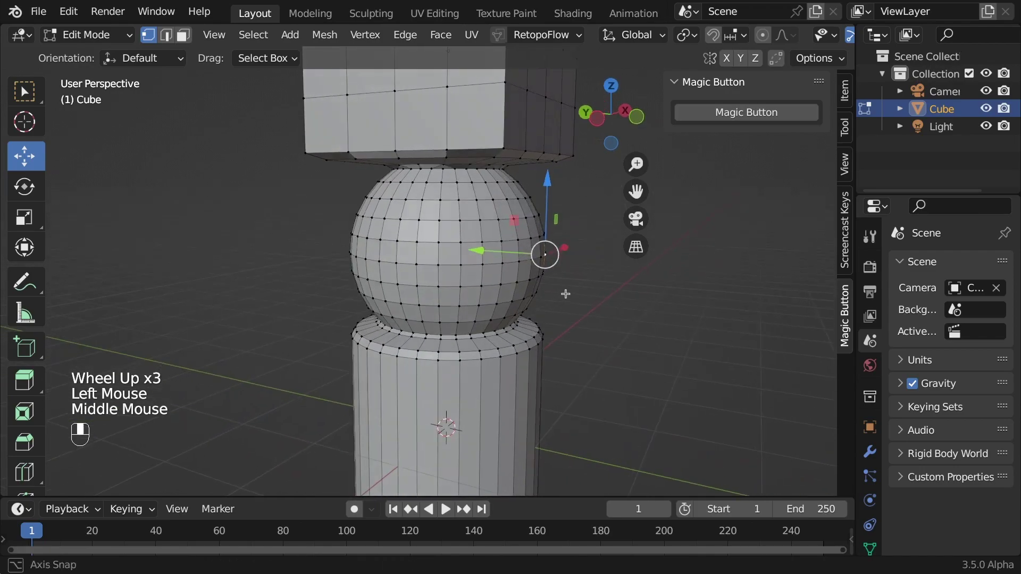
scroll(676, 392, "up", 1)
scroll(676, 393, "up", 2)
scroll(677, 393, "down", 2)
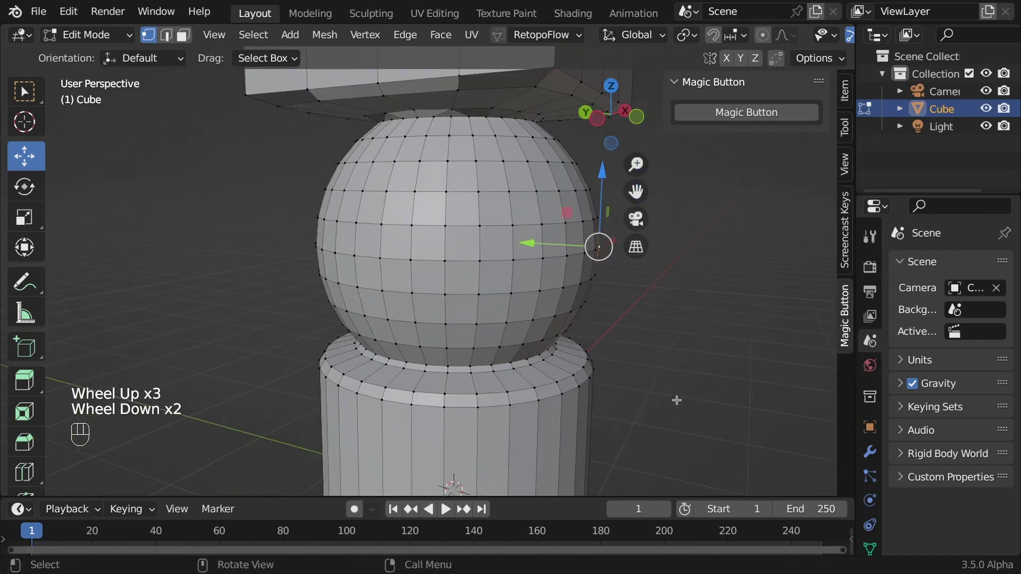
mouse_move(671, 423)
middle_mouse_down("shift")
mouse_move(650, 399)
mouse_move(644, 288)
middle_mouse_up("shift")
scroll(645, 289, "down", 2)
middle_click_drag(459, 142, 478, 214)
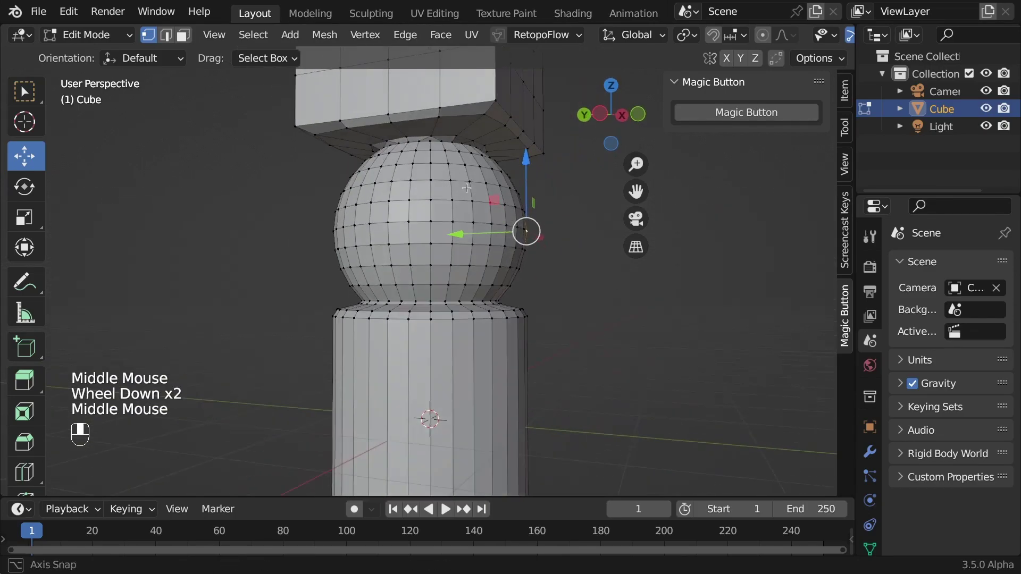
key("Tab")
scroll(471, 214, "down", 3)
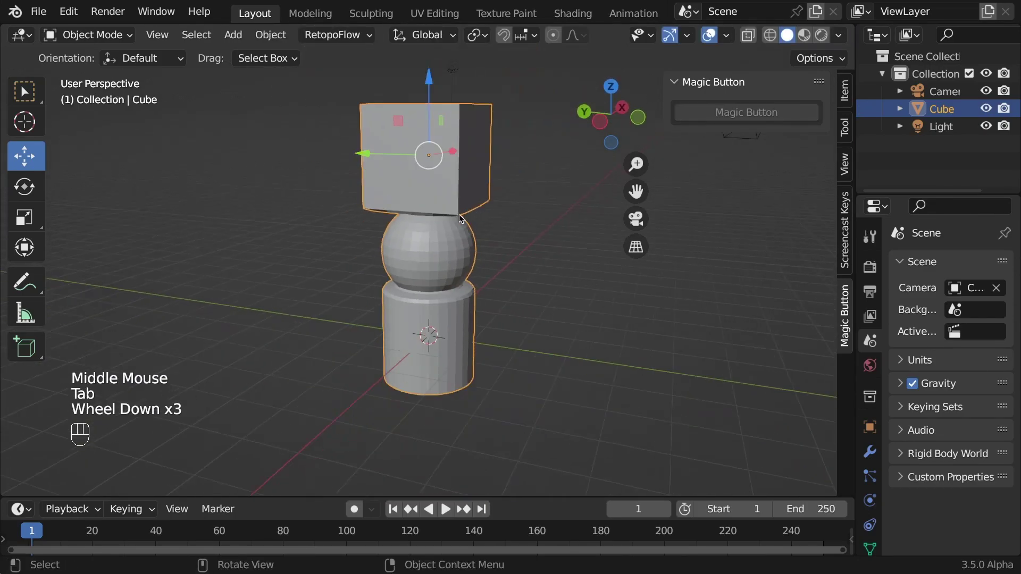
Step: Apply Shade Smooth to the stacked mesh and deselect it
right_click(445, 181)
left_click(445, 180)
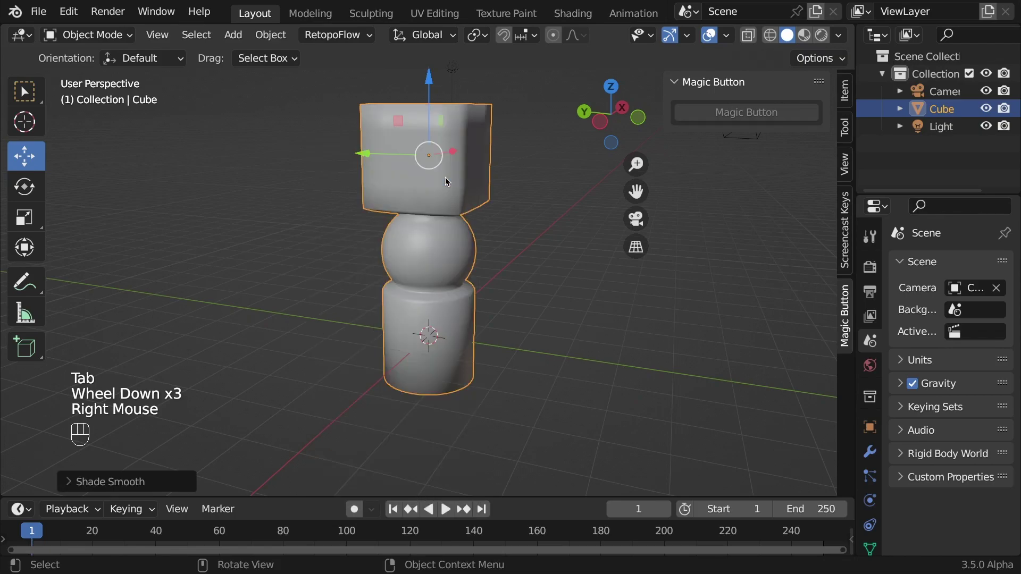
left_click(499, 240)
mouse_move(510, 268)
middle_mouse_down()
mouse_move(528, 296)
mouse_move(568, 222)
middle_mouse_up()
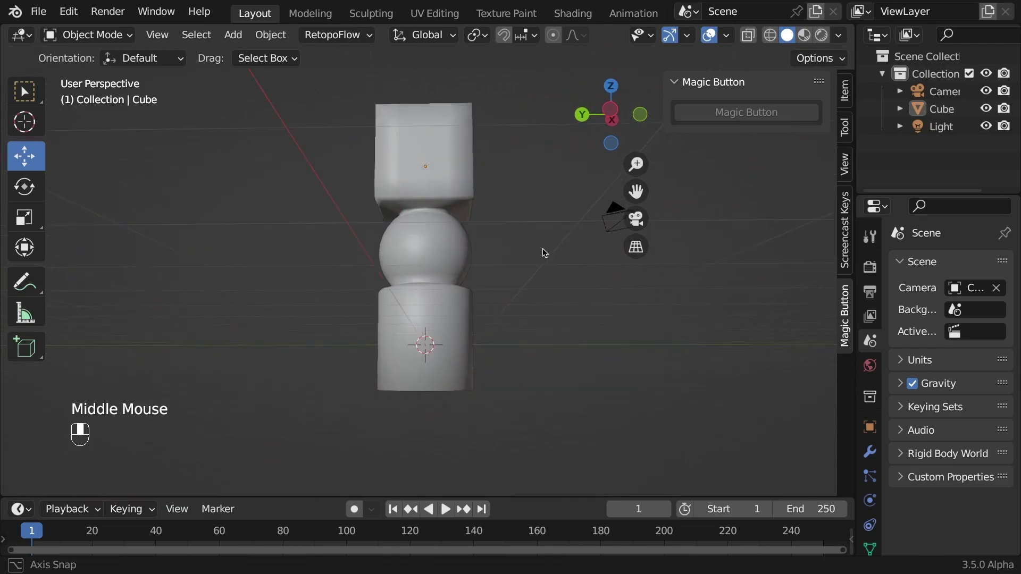
middle_click_drag(567, 222, 539, 285)
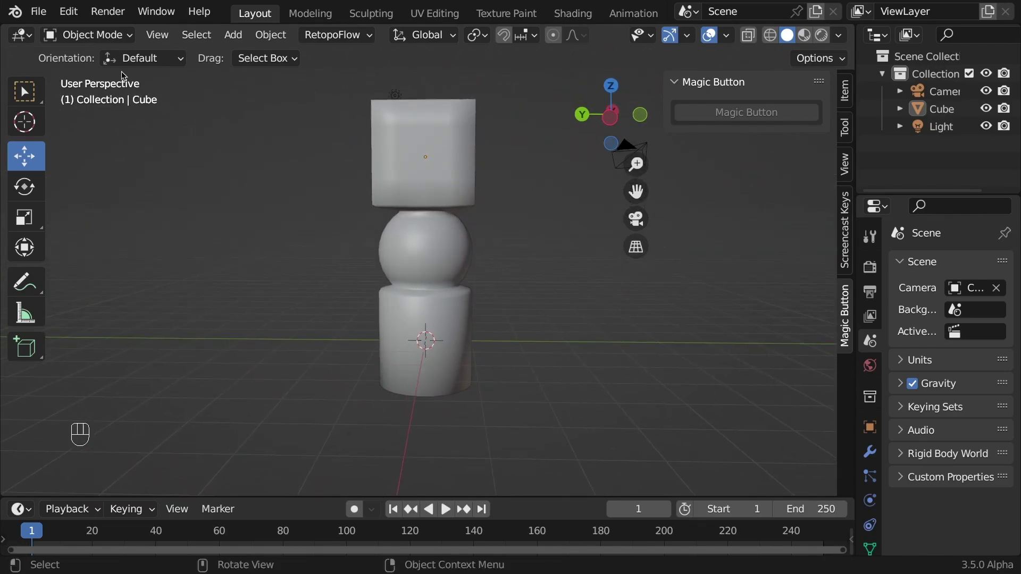
Step: Start installing an add-on from the Add-ons section of Preferences
left_click(69, 11)
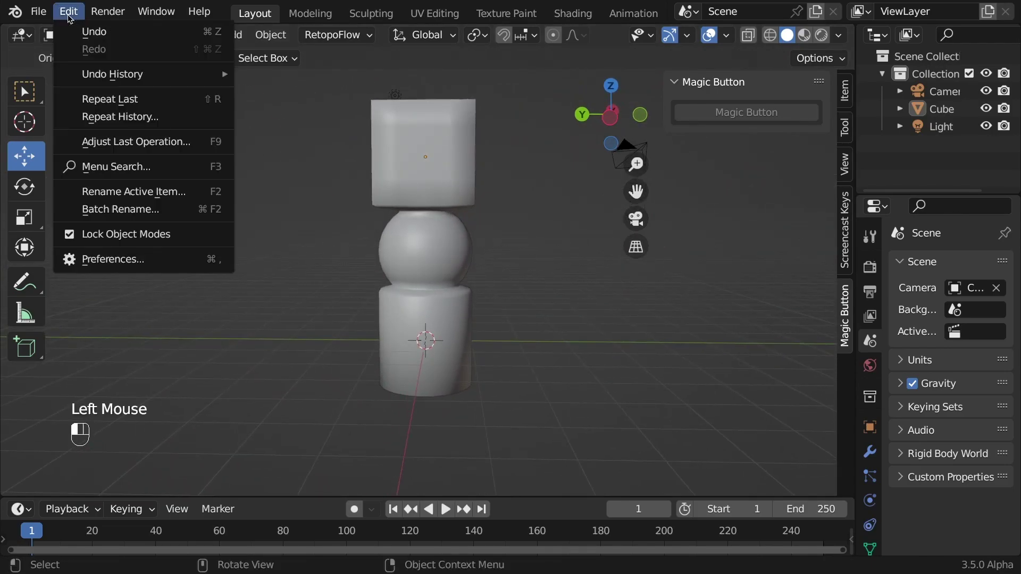
left_click(117, 259)
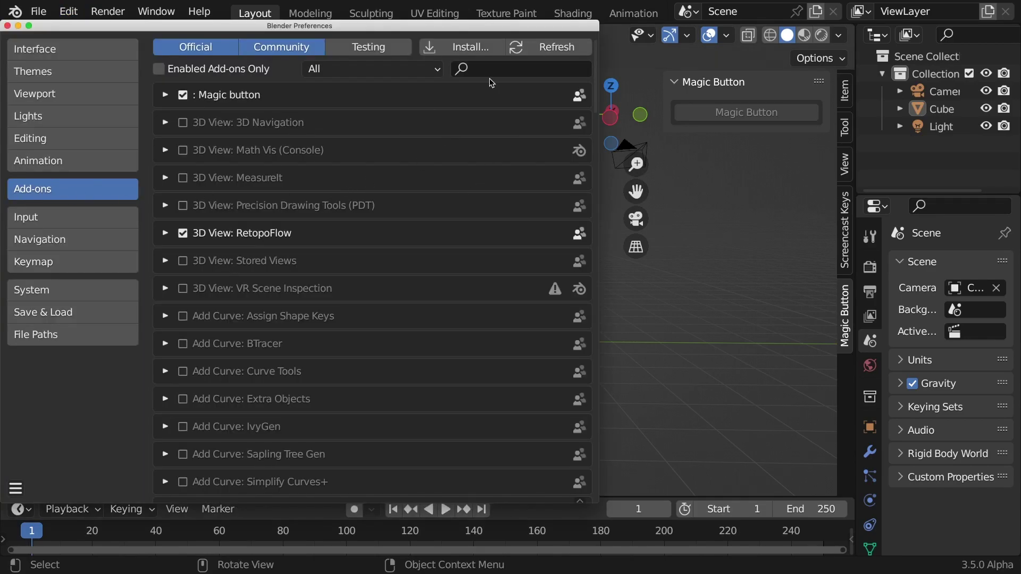
left_click(468, 49)
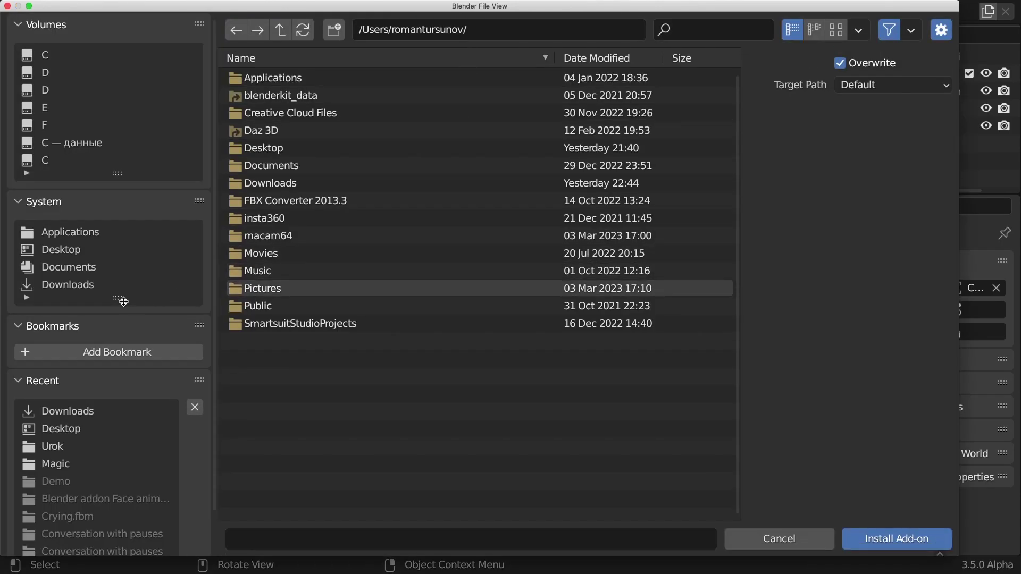
Step: Install Magic button.zip from Downloads, expand its add-on details, and close Preferences
left_click(74, 286)
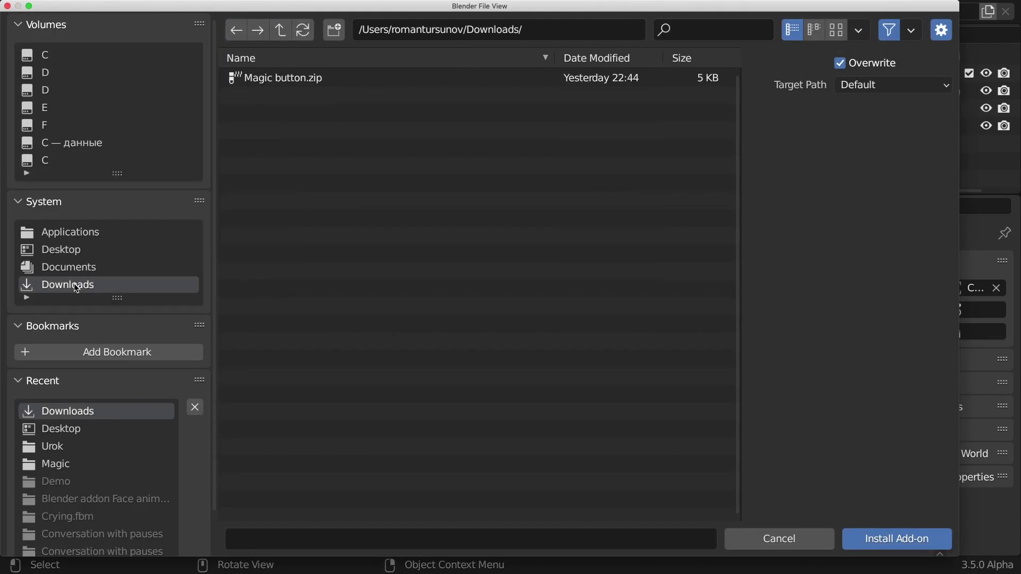
left_click(291, 80)
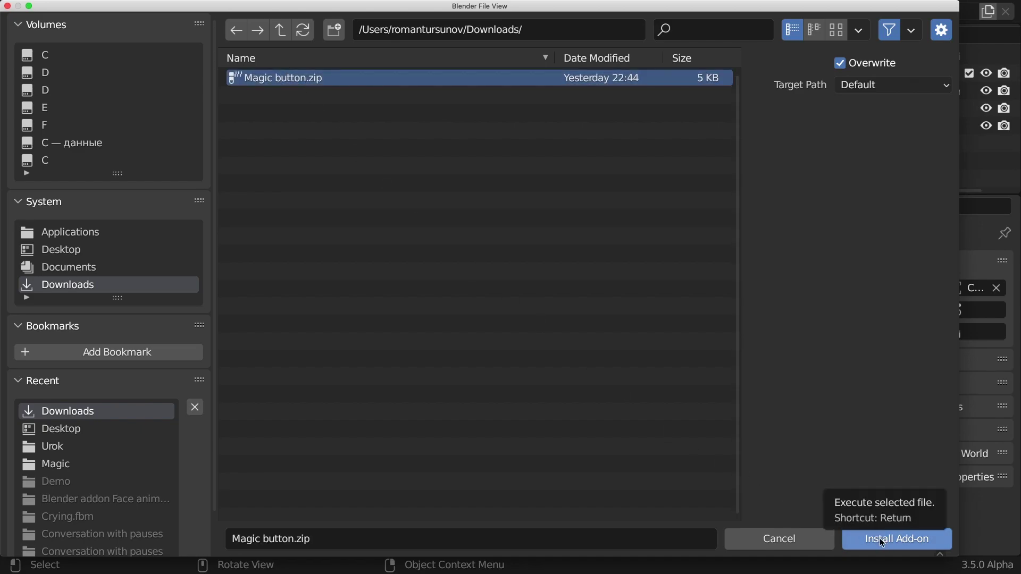
left_click(790, 536)
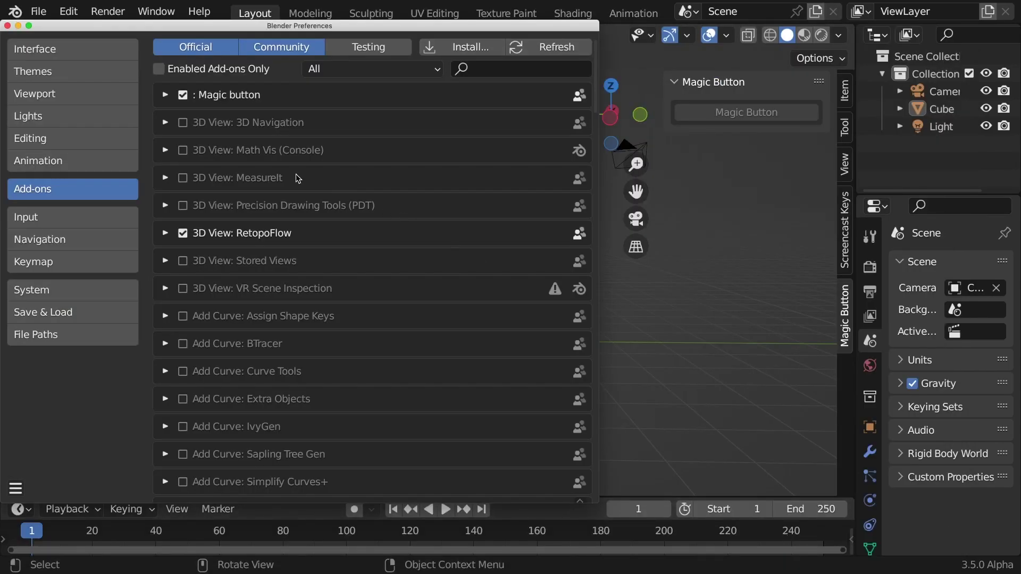
left_click(165, 96)
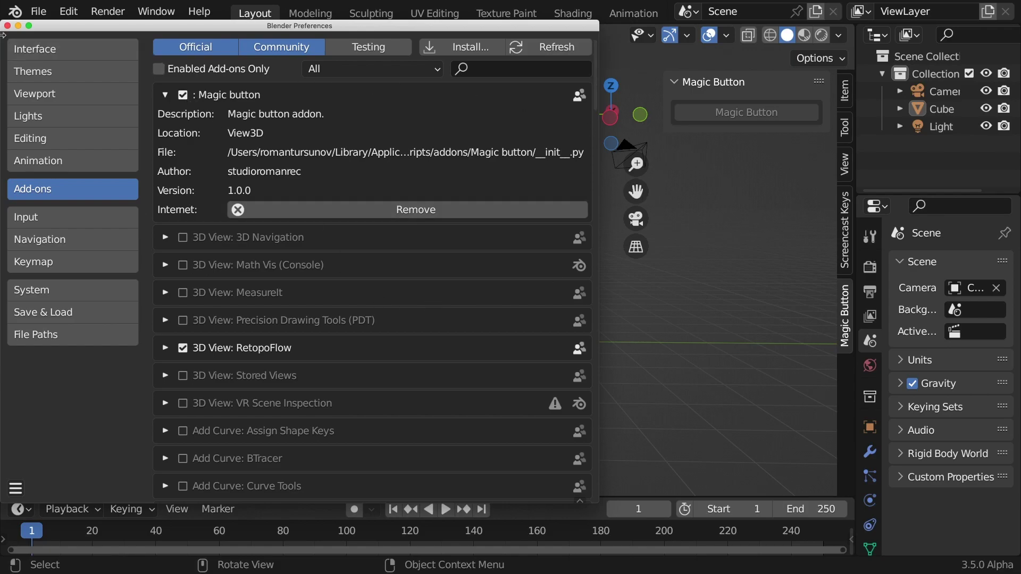
left_click(9, 26)
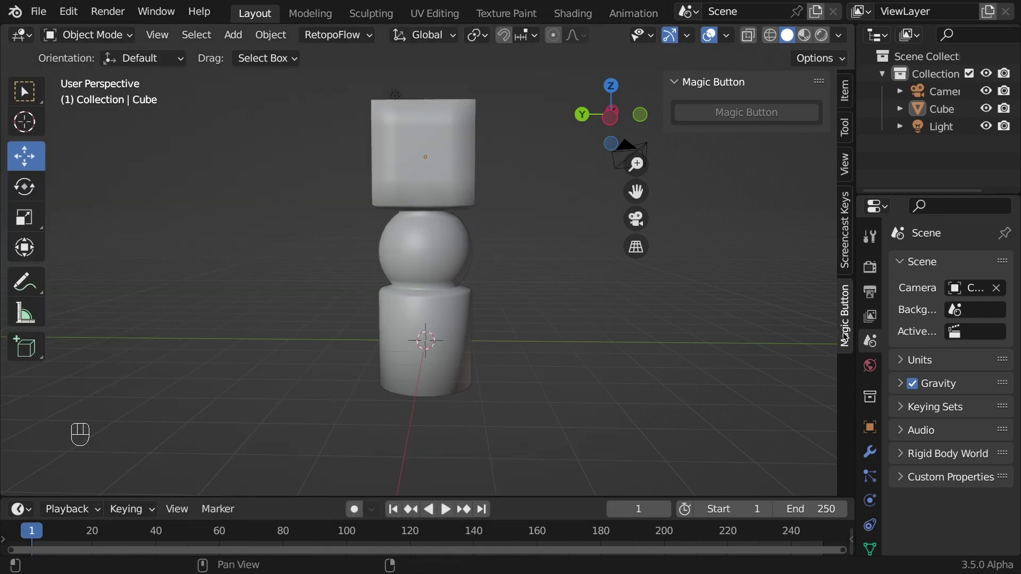
scroll(512, 253, "up", 2)
scroll(425, 241, "down", 2)
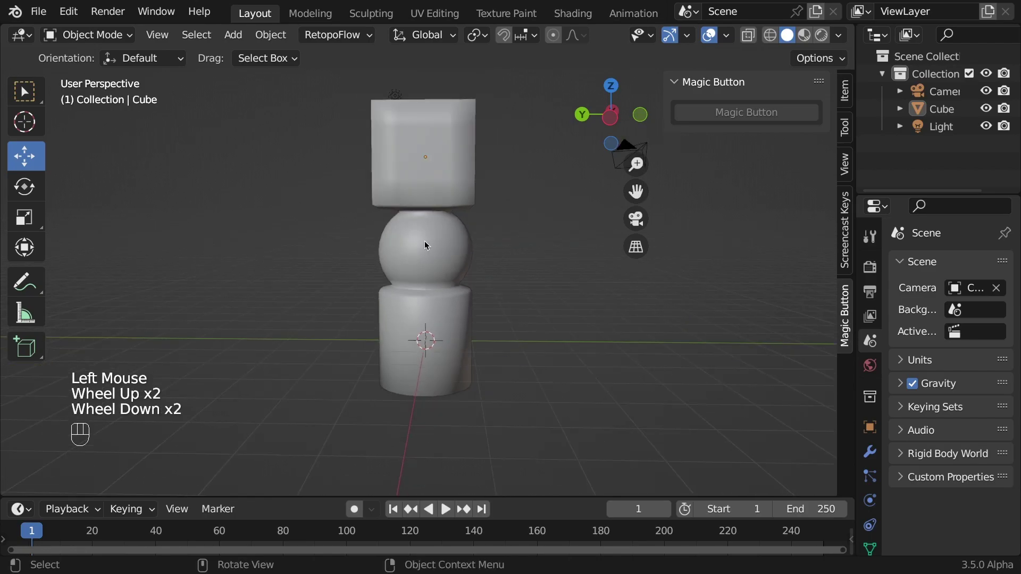
Step: Select the smoothed cube, dome and tube stack in Object Mode
left_click(426, 243)
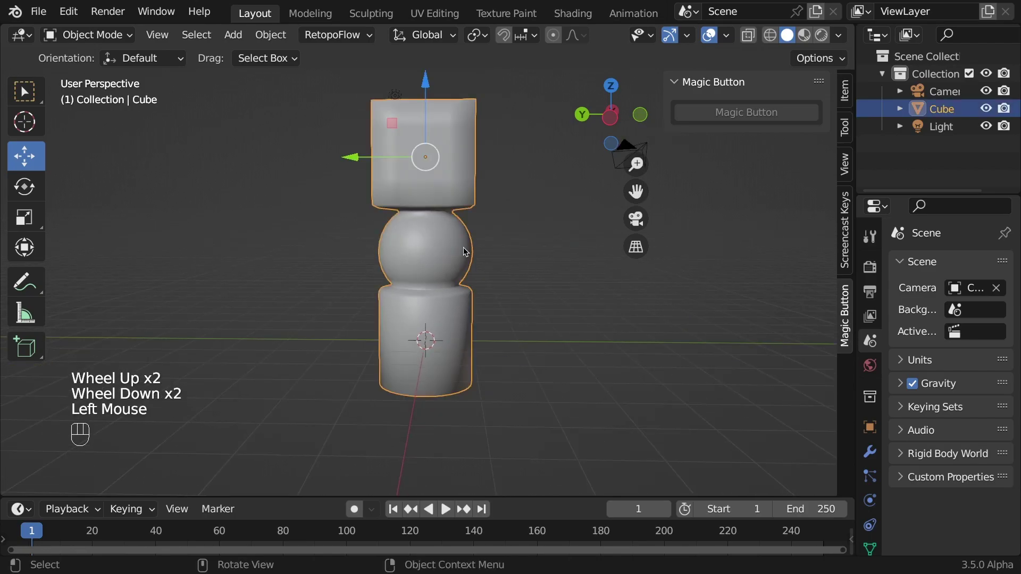